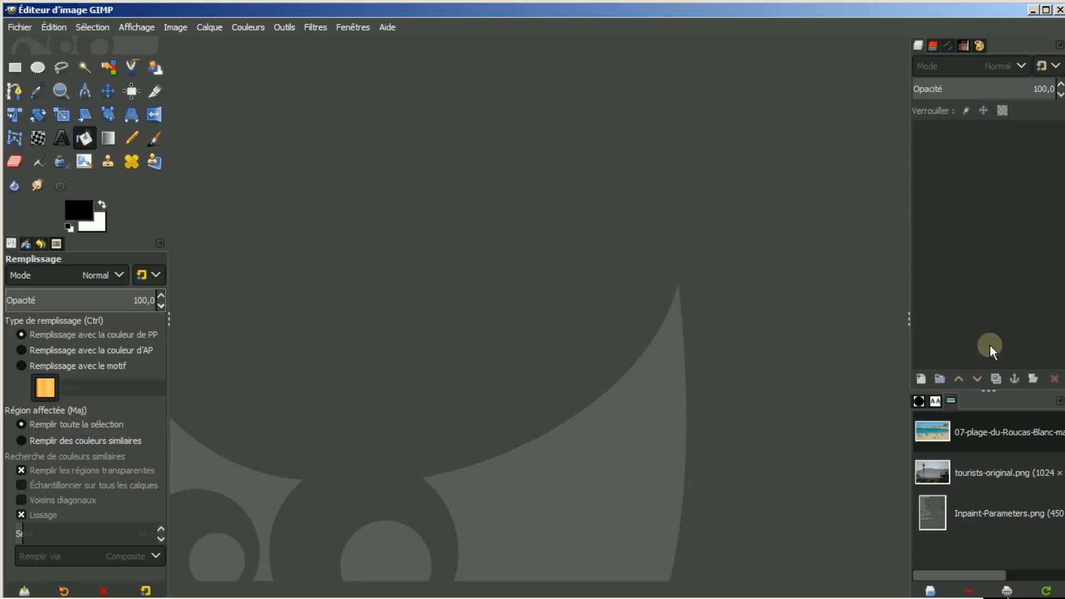
- Open tourists-original.png and Inpaint-Parameters.png from the recent documents and enlarge the view of the inpaint parameters
{"action": "double_click", "coordinate": [980, 470]}
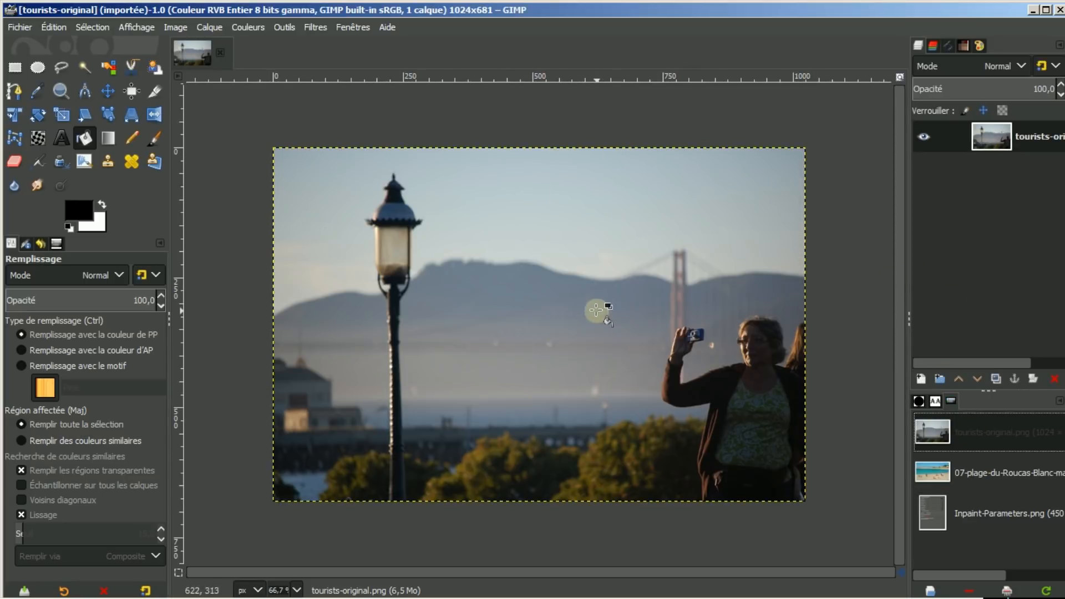
{"action": "left_click", "coordinate": [980, 508]}
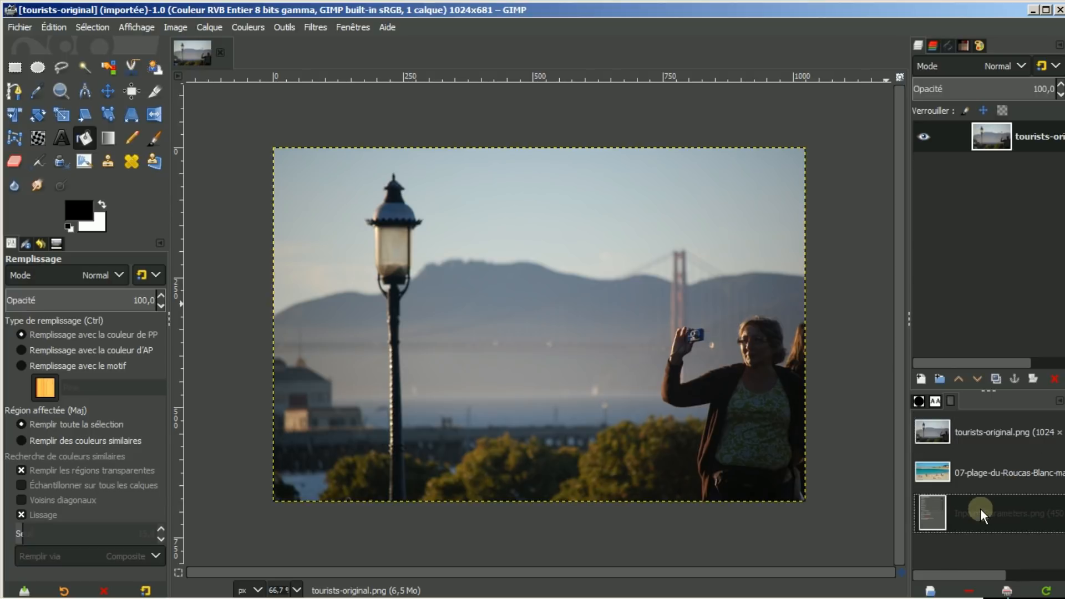
{"action": "double_click", "coordinate": [980, 508]}
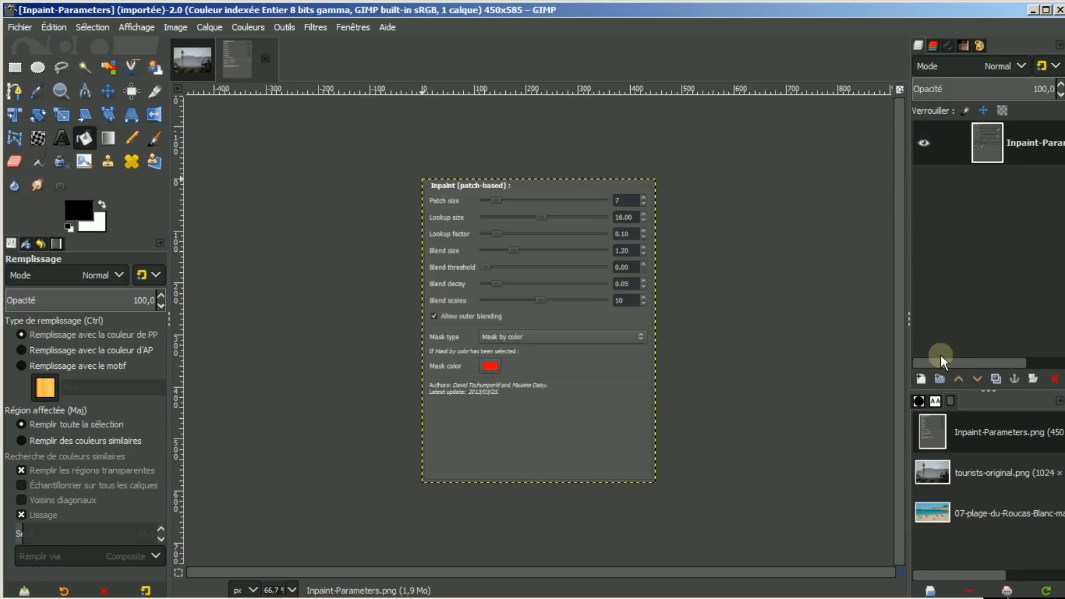
{"action": "scroll", "coordinate": [822, 348], "scroll_direction": "up", "scroll_amount": 1}
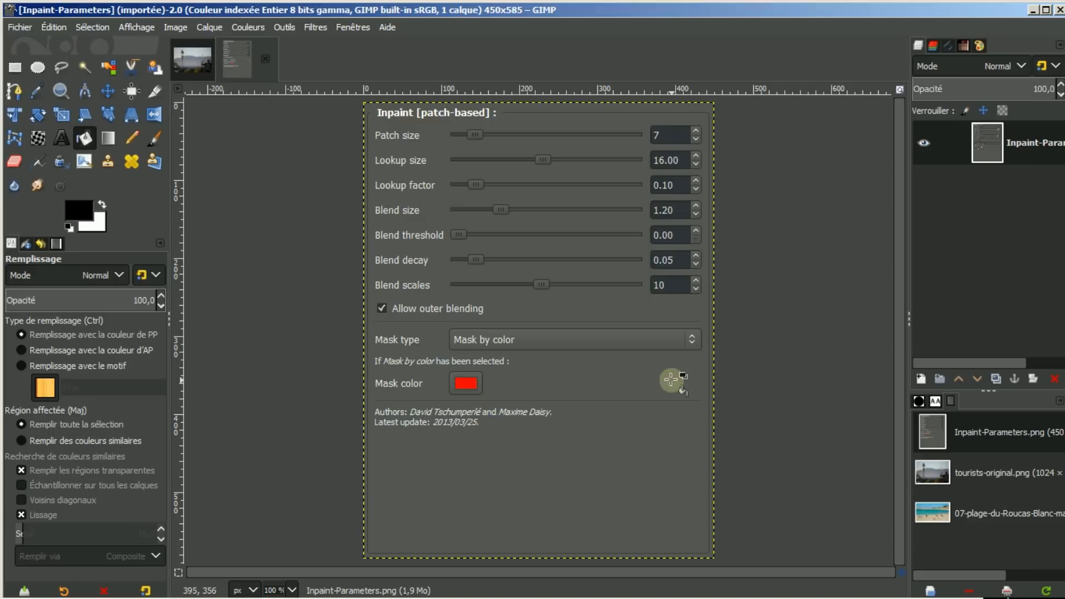
- Add an alpha channel to the layer of the tourists-original image
{"action": "left_click", "coordinate": [190, 56]}
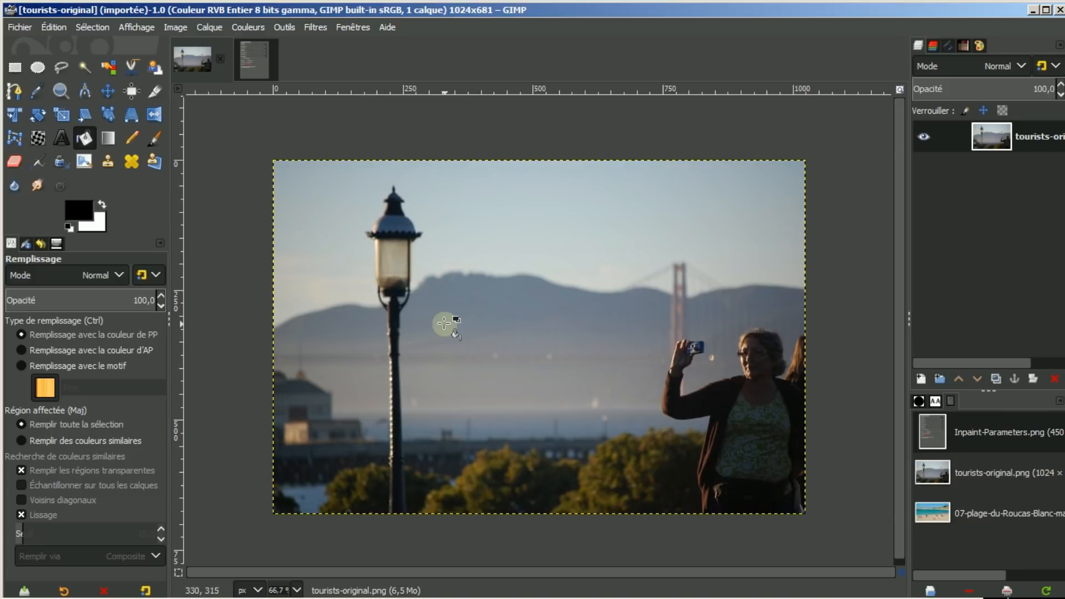
{"action": "right_click", "coordinate": [1050, 143]}
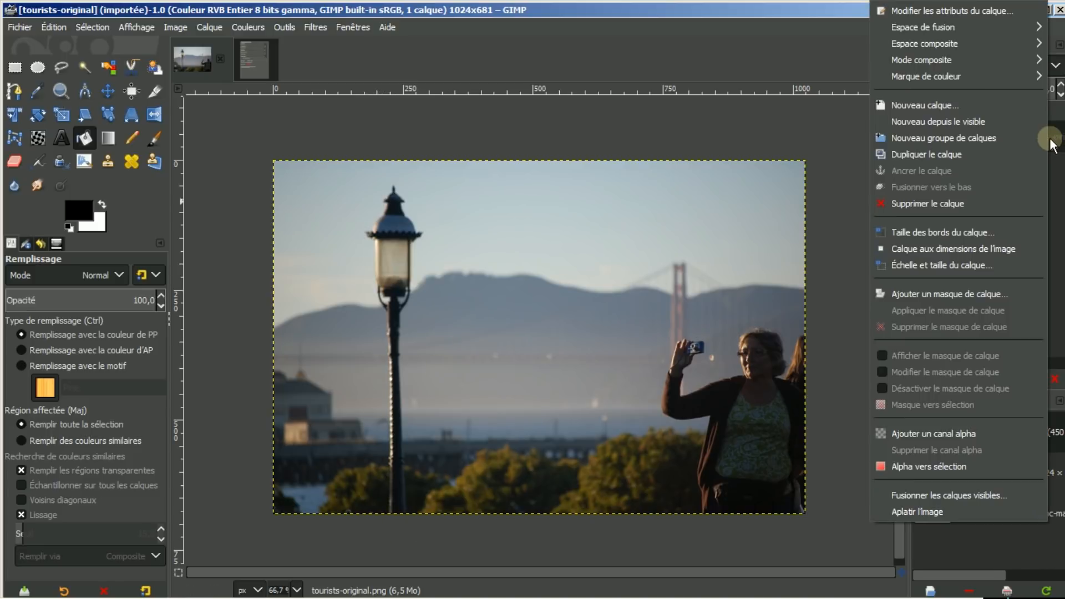
{"action": "left_click", "coordinate": [917, 433]}
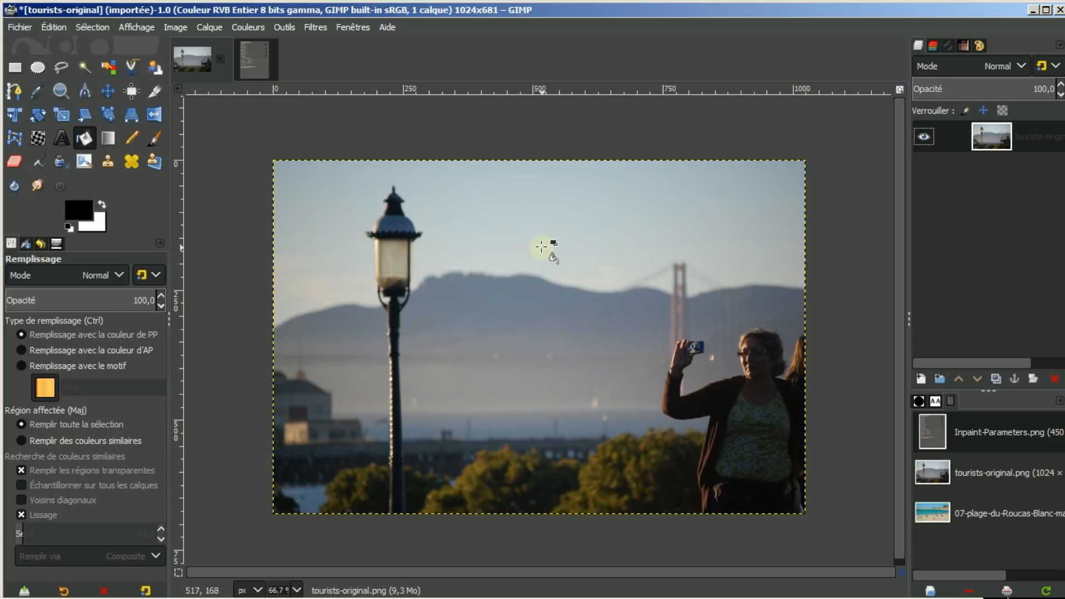
- Outline the whole street lamp, from below the image edge up around its lantern, with a closed polygonal free selection
{"action": "left_click", "coordinate": [59, 68]}
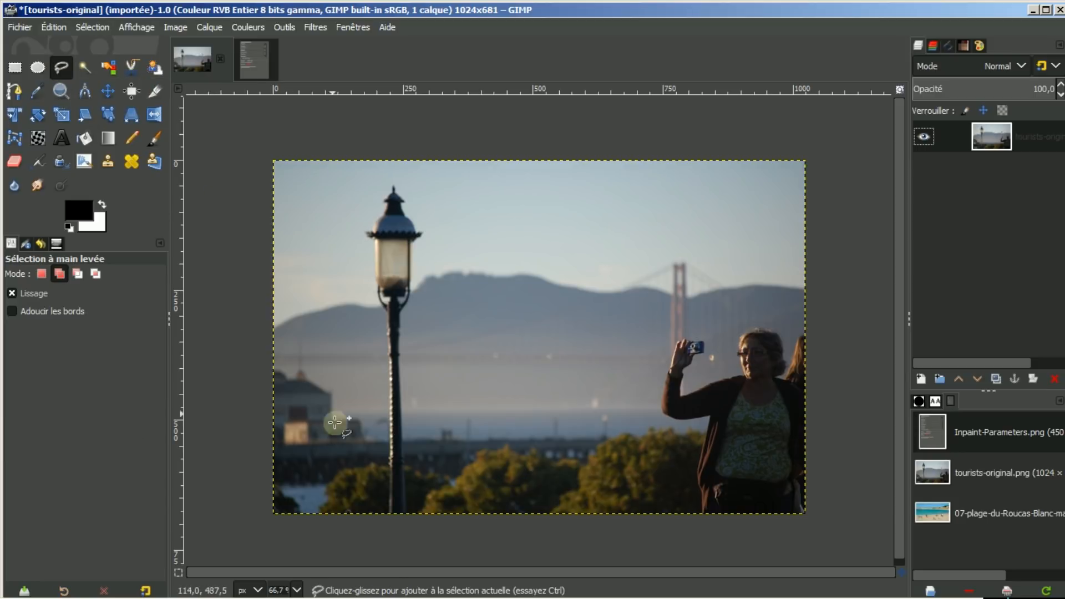
{"action": "left_click", "coordinate": [384, 526]}
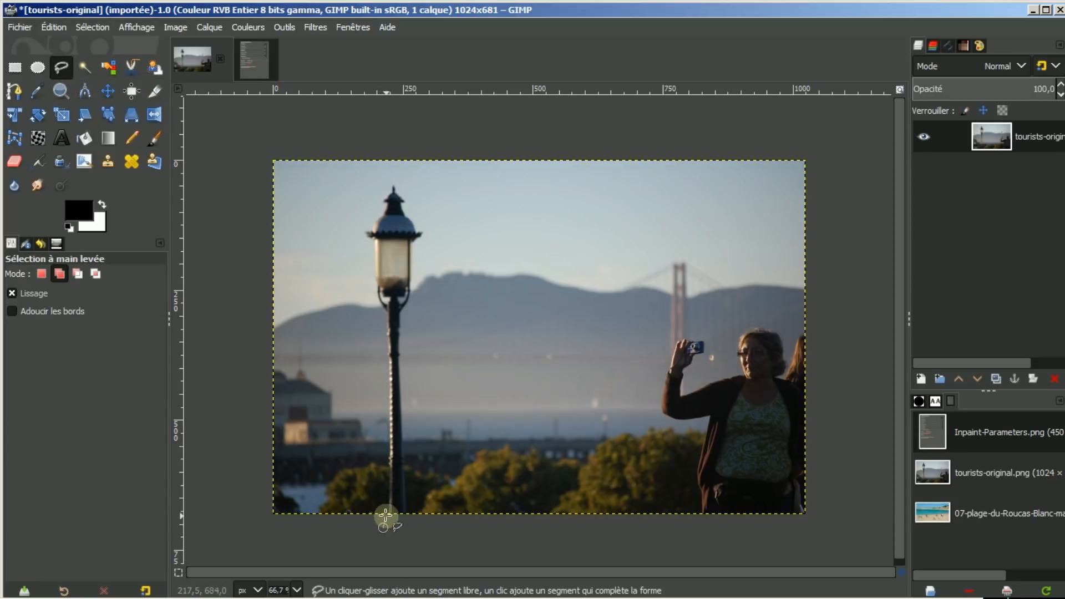
{"action": "left_click", "coordinate": [384, 319]}
{"action": "left_click", "coordinate": [373, 307]}
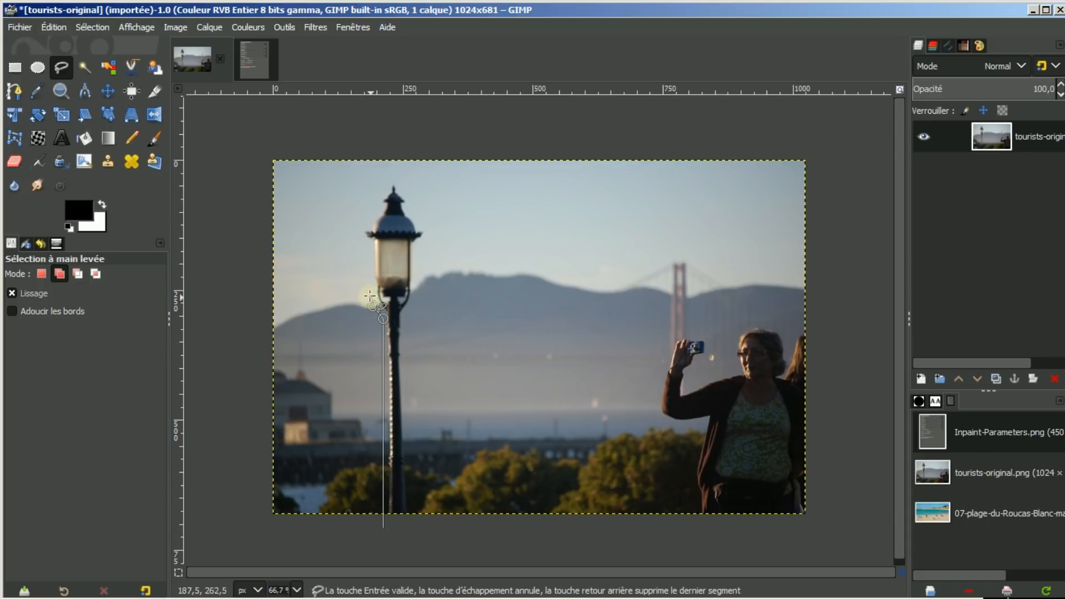
{"action": "left_click", "coordinate": [370, 245]}
{"action": "left_click", "coordinate": [357, 232]}
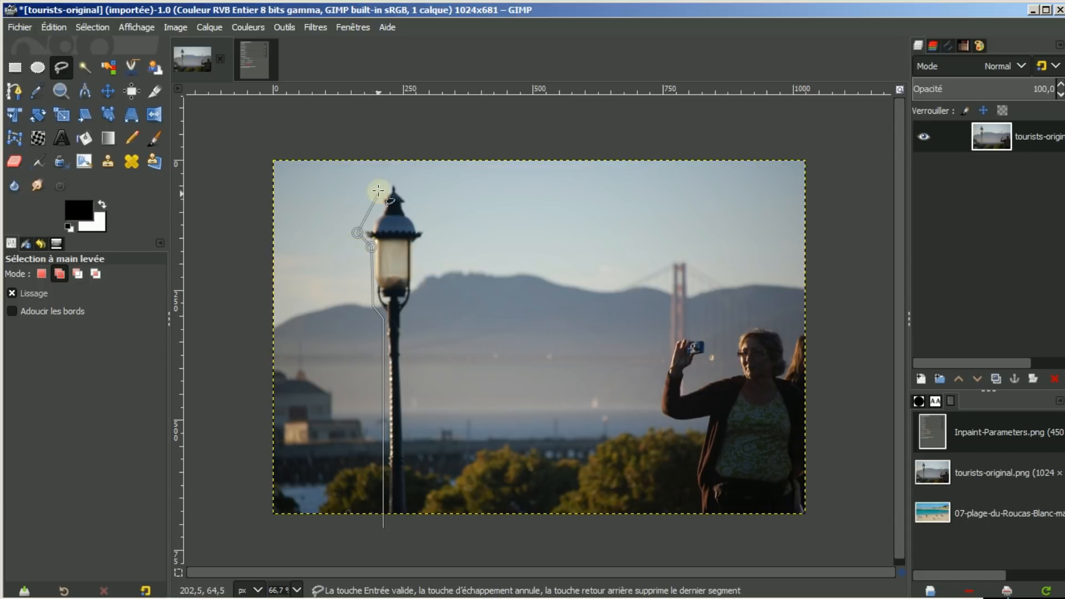
{"action": "left_click", "coordinate": [394, 173]}
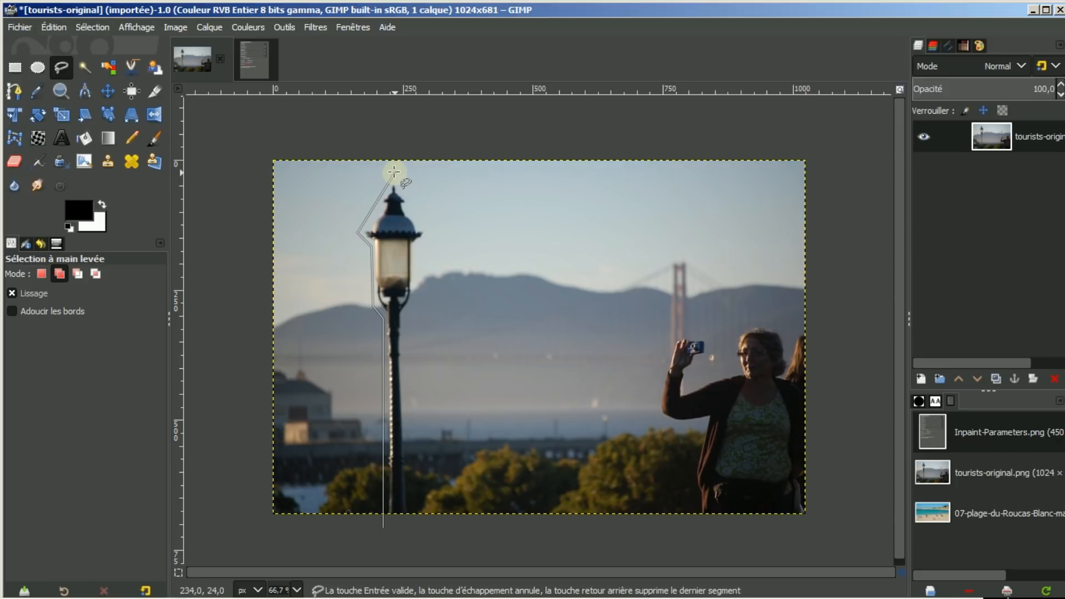
{"action": "left_click", "coordinate": [433, 233]}
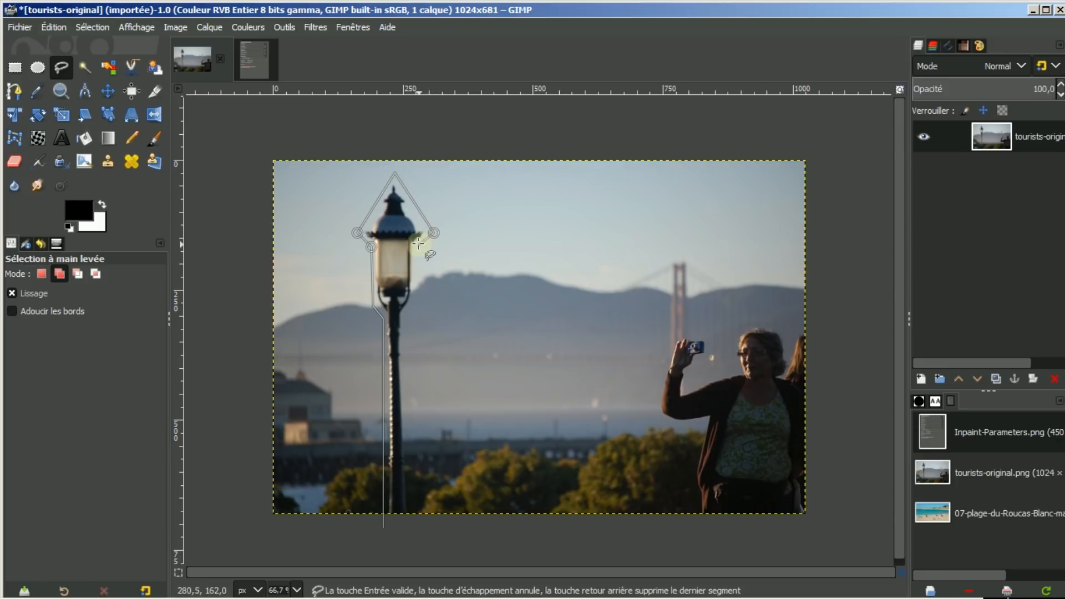
{"action": "left_click", "coordinate": [419, 244]}
{"action": "left_click", "coordinate": [422, 303]}
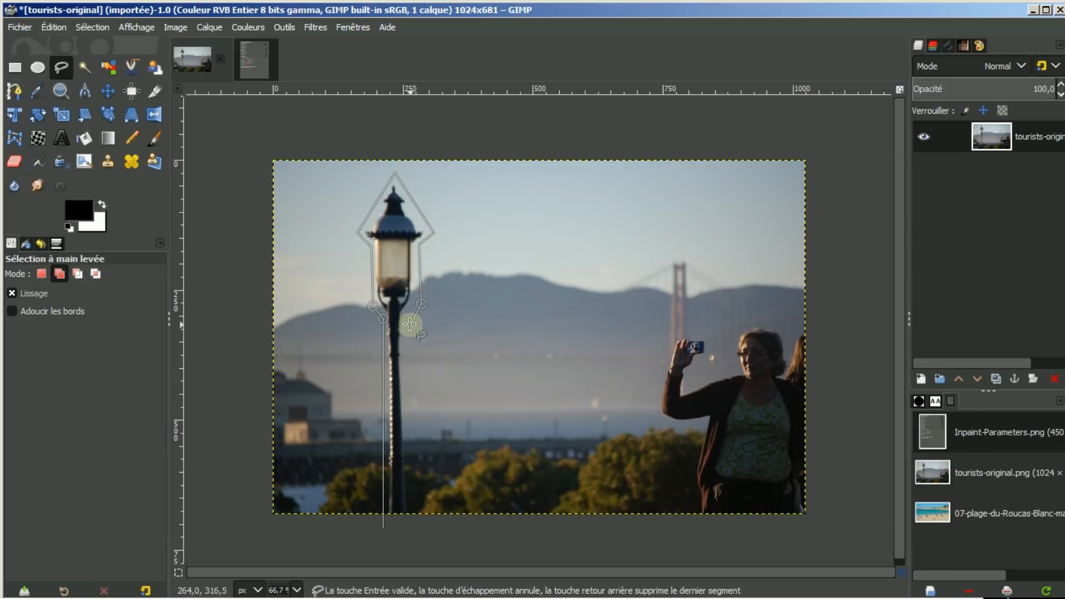
{"action": "left_click", "coordinate": [408, 318]}
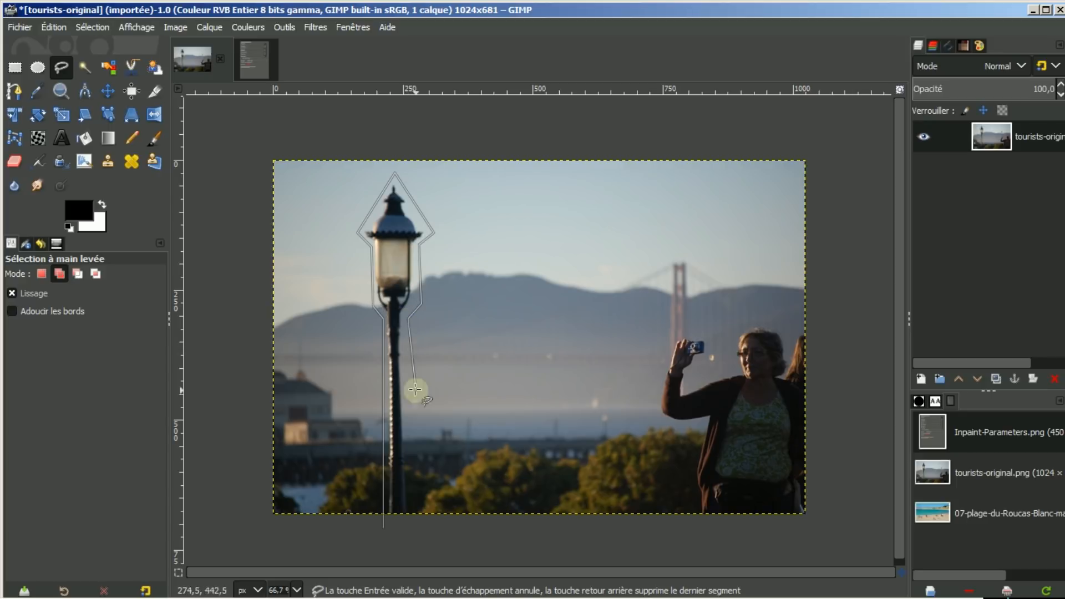
{"action": "left_click", "coordinate": [413, 527]}
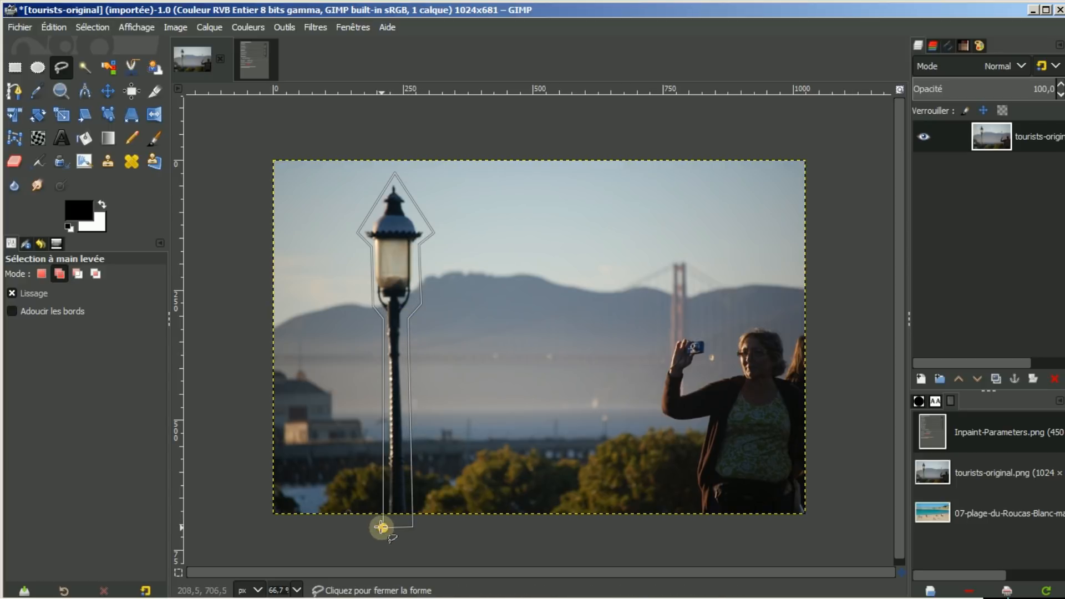
{"action": "left_click", "coordinate": [383, 527]}
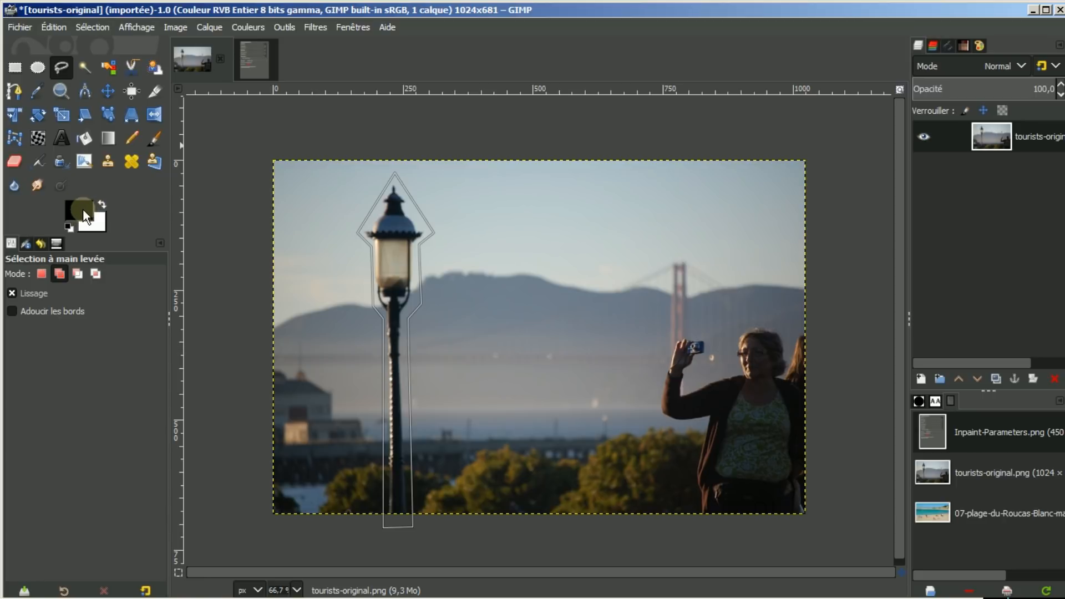
- Fill the street lamp selection entirely with the black foreground colour
{"action": "left_click", "coordinate": [102, 205]}
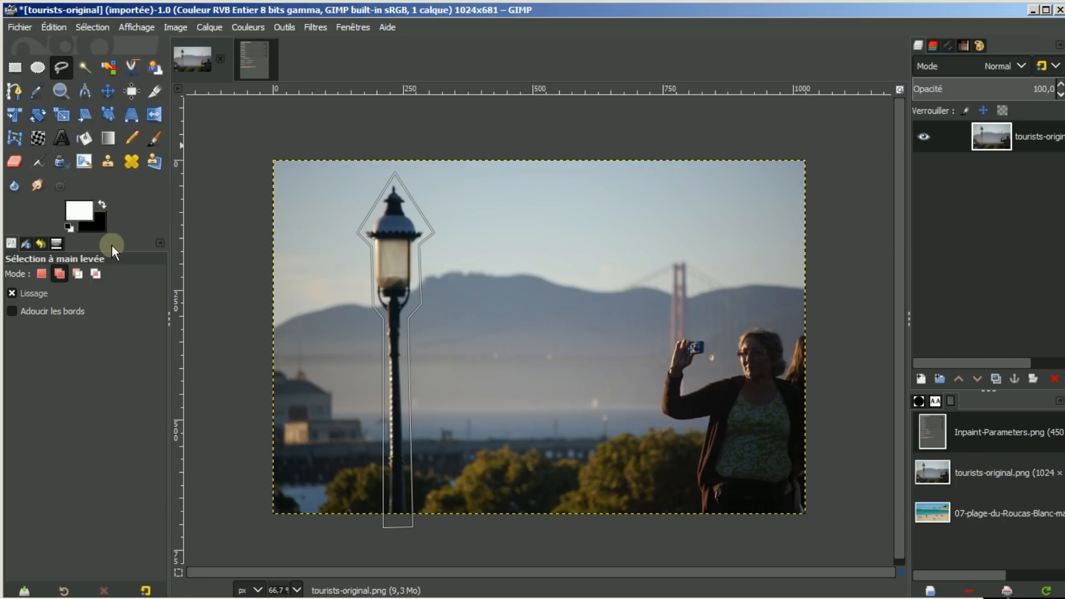
{"action": "left_click", "coordinate": [103, 205]}
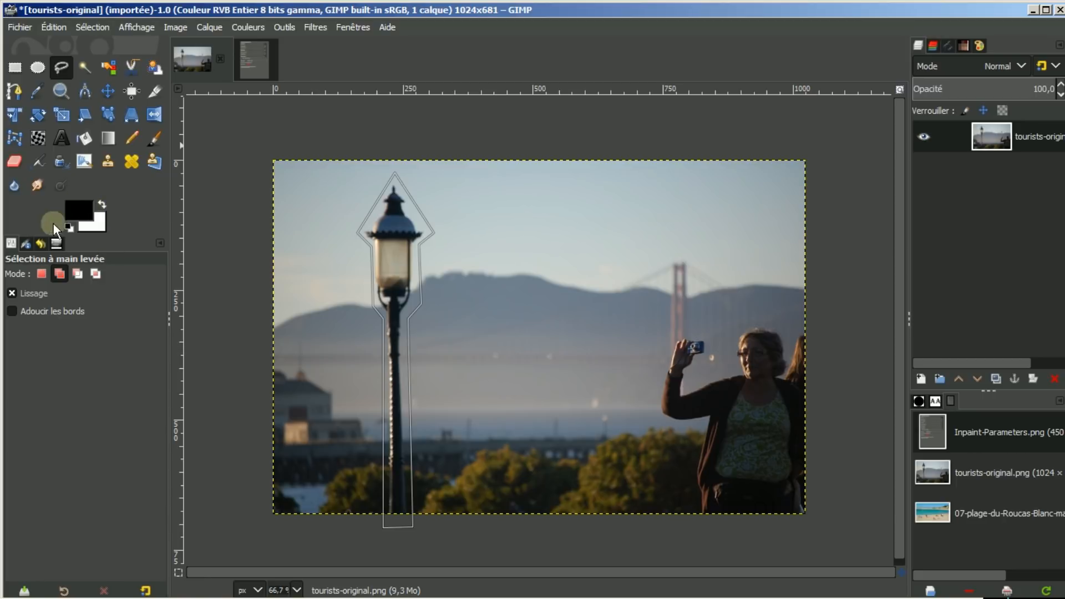
{"action": "left_click", "coordinate": [85, 139]}
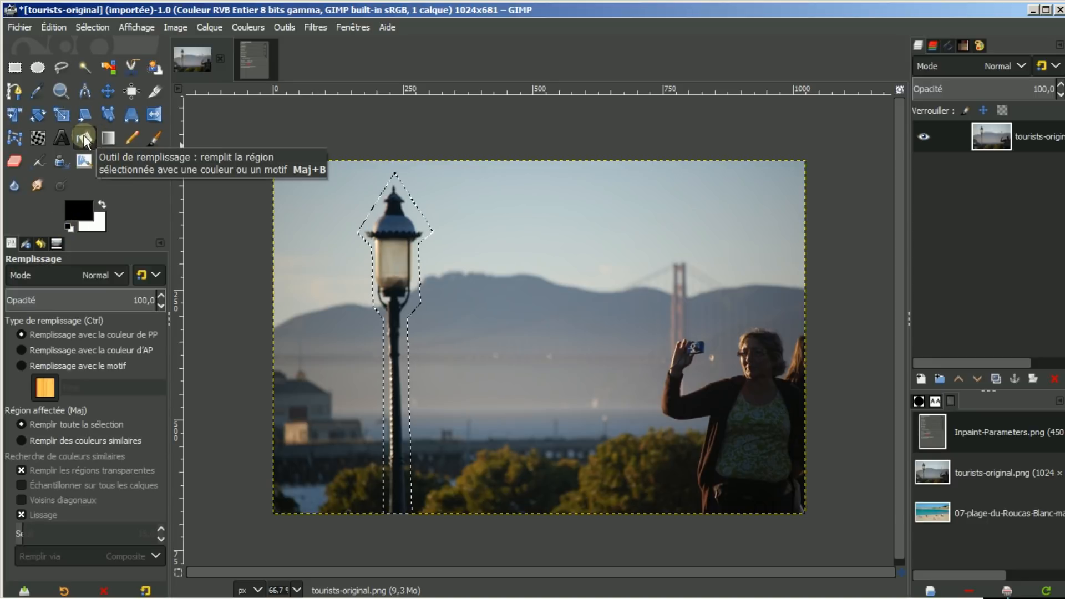
{"action": "left_click", "coordinate": [388, 237]}
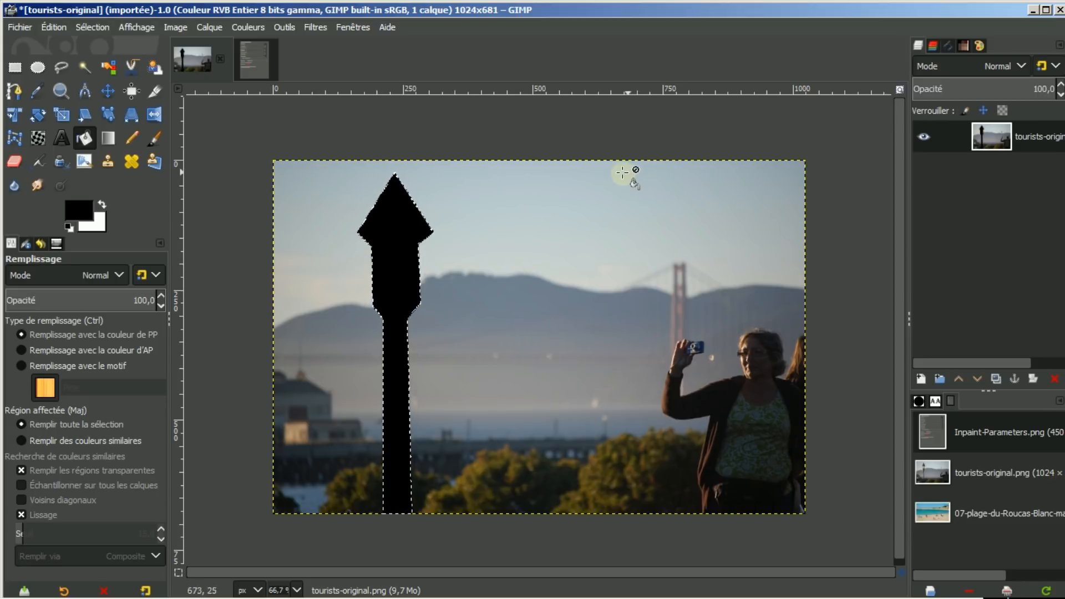
- Consult the mask settings in the Inpaint-Parameters image and clear the selection in tourists-original
{"action": "left_click", "coordinate": [255, 52]}
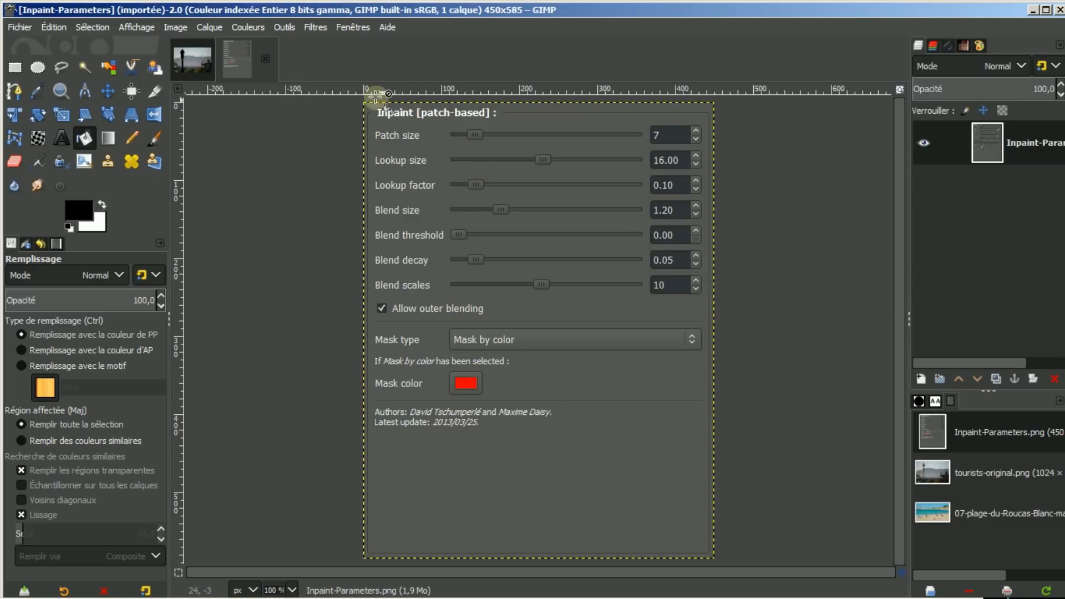
{"action": "left_click", "coordinate": [196, 55]}
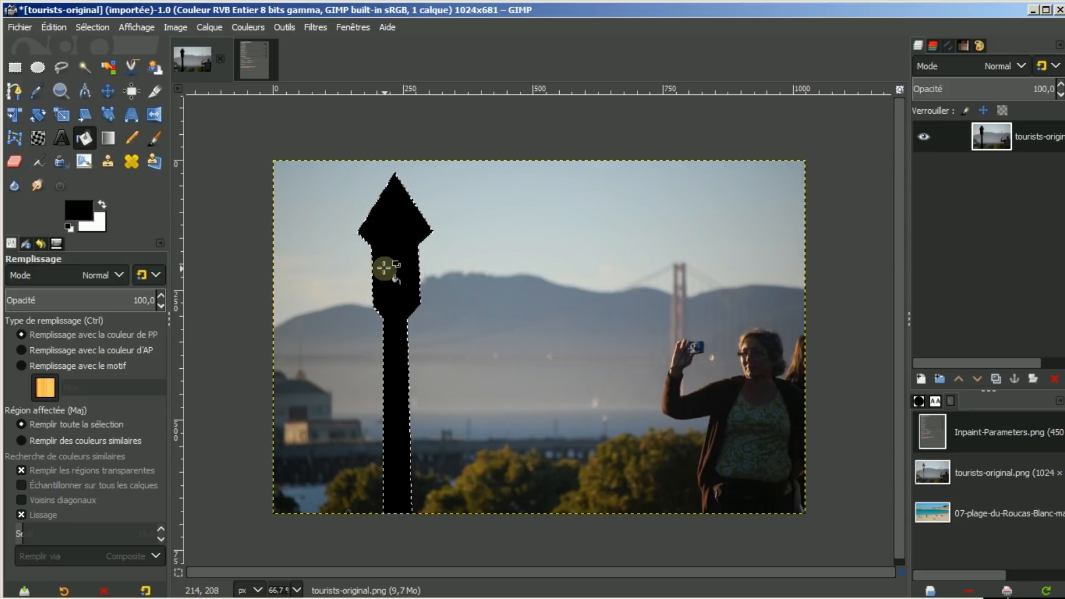
{"action": "left_click", "coordinate": [92, 26]}
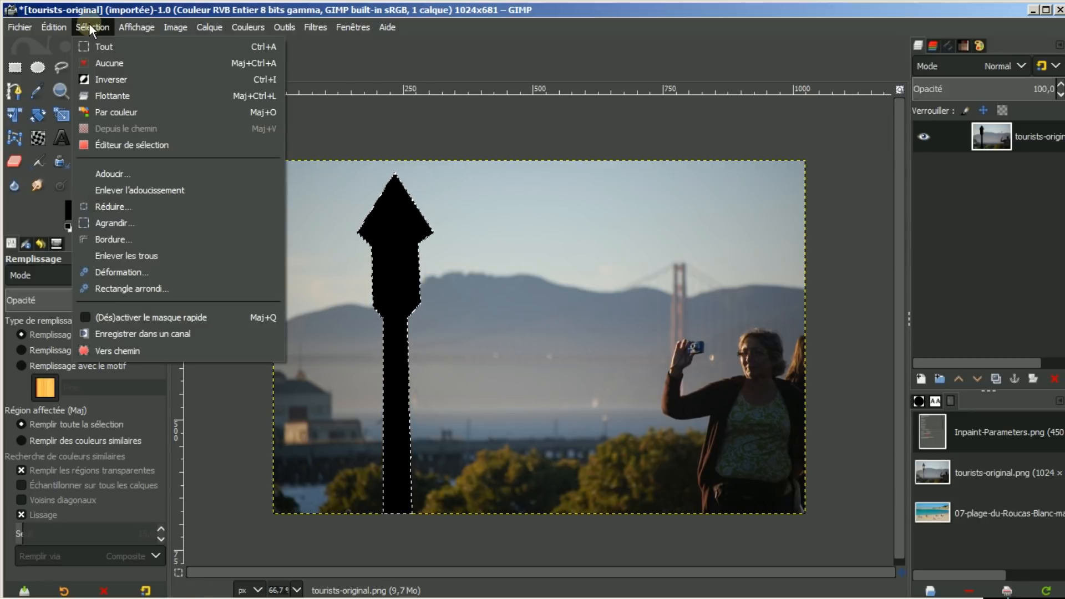
{"action": "left_click", "coordinate": [104, 63]}
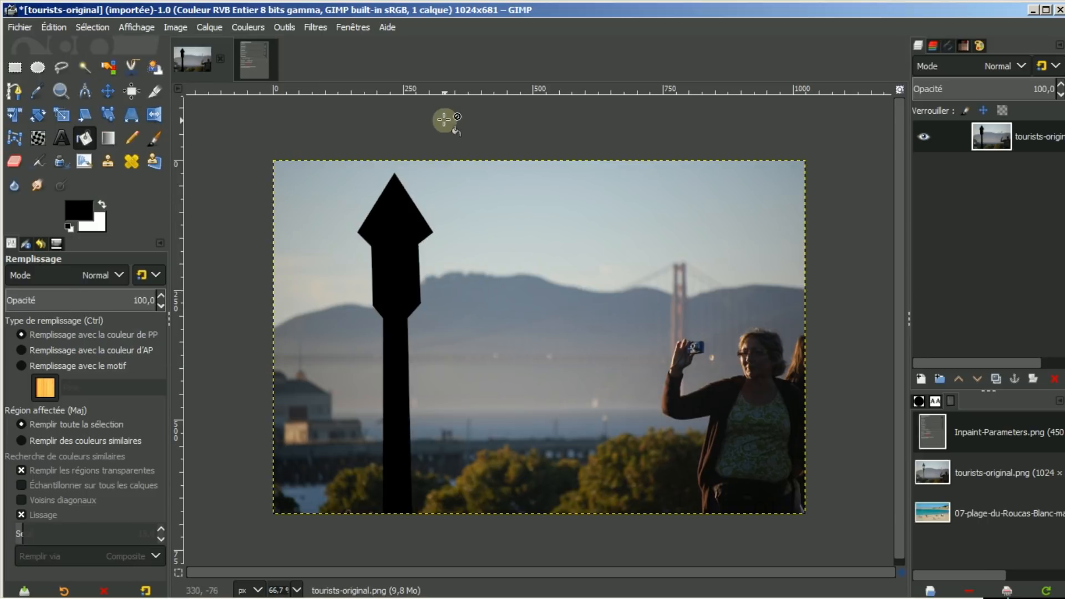
- Open the G'MIC-Qt plugin on the tourists image and choose the Inpaint [patch-based] filter from the Repair category
{"action": "left_click", "coordinate": [318, 27]}
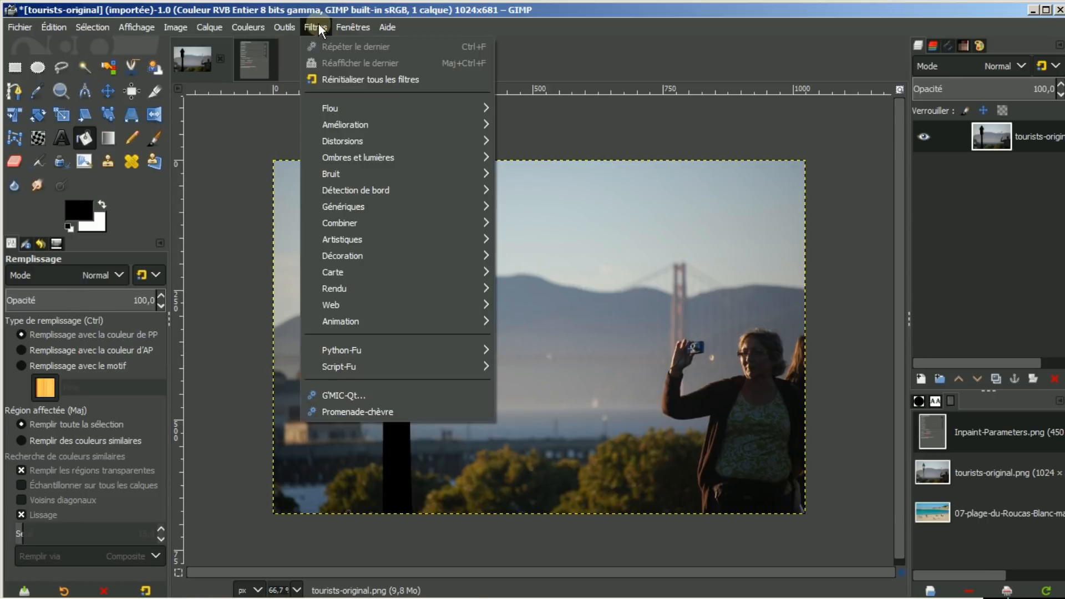
{"action": "left_click", "coordinate": [330, 395]}
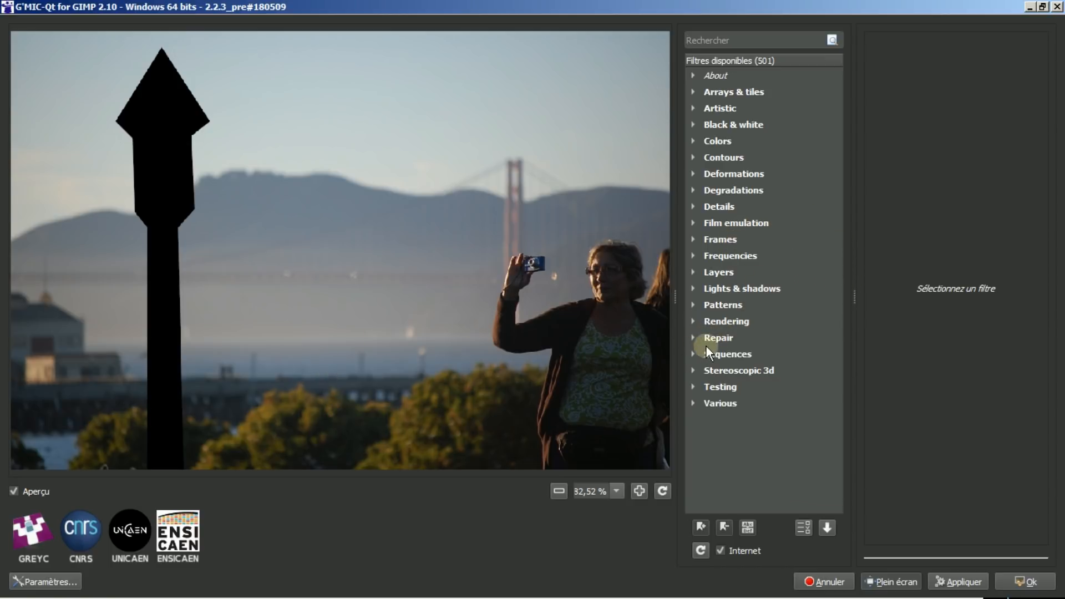
{"action": "left_click", "coordinate": [693, 337]}
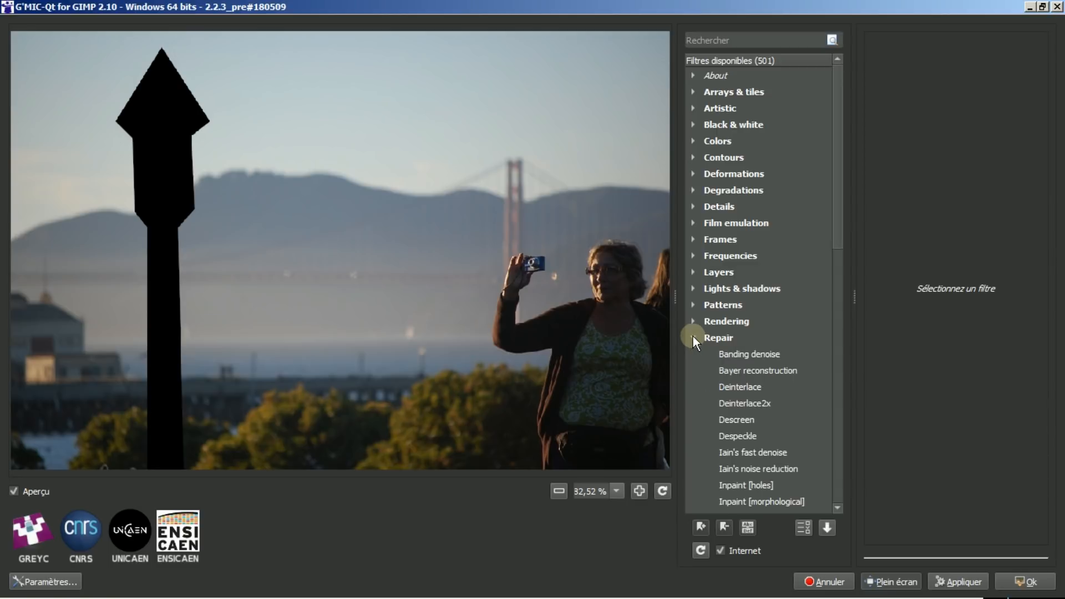
{"action": "left_click_drag", "start_coordinate": [836, 241], "coordinate": [837, 293]}
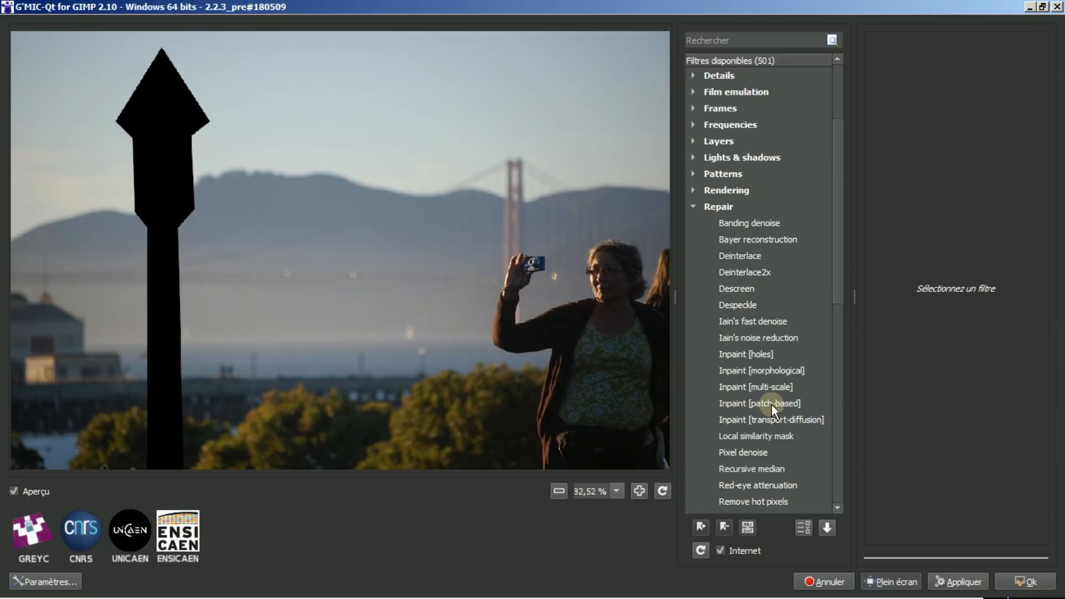
{"action": "left_click", "coordinate": [740, 403]}
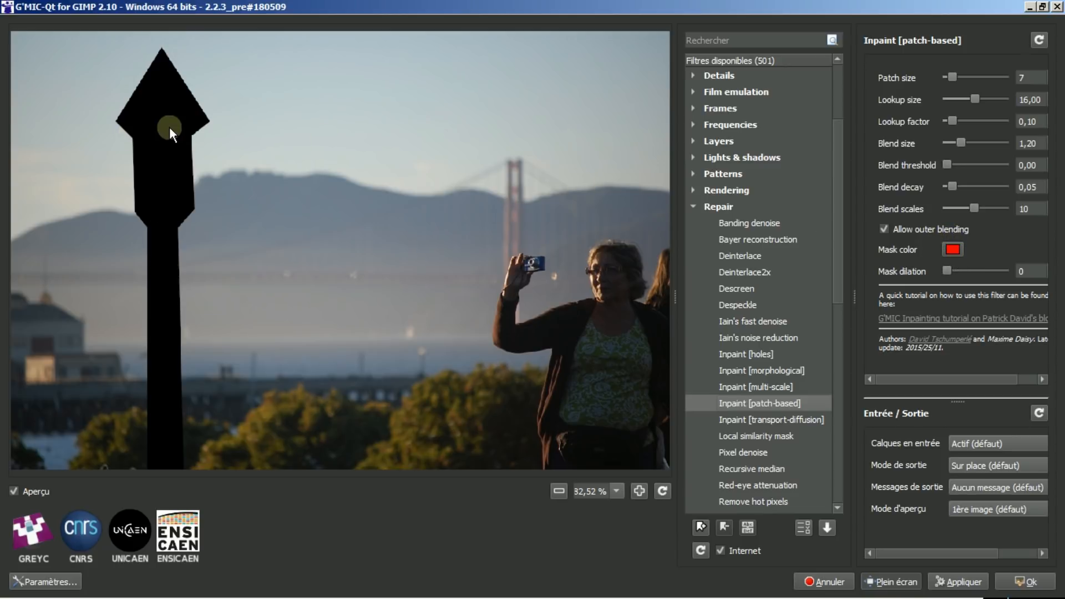
- Set the inpaint filter's mask colour to black (#000000) and try it on the blacked-out street lamp
{"action": "left_click", "coordinate": [952, 250]}
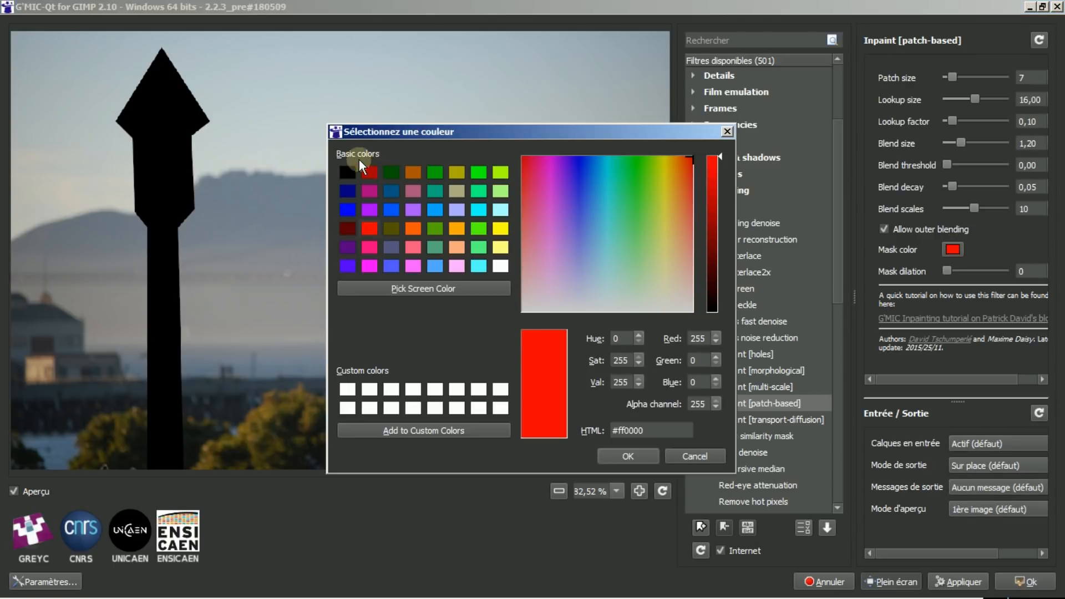
{"action": "left_click", "coordinate": [347, 171]}
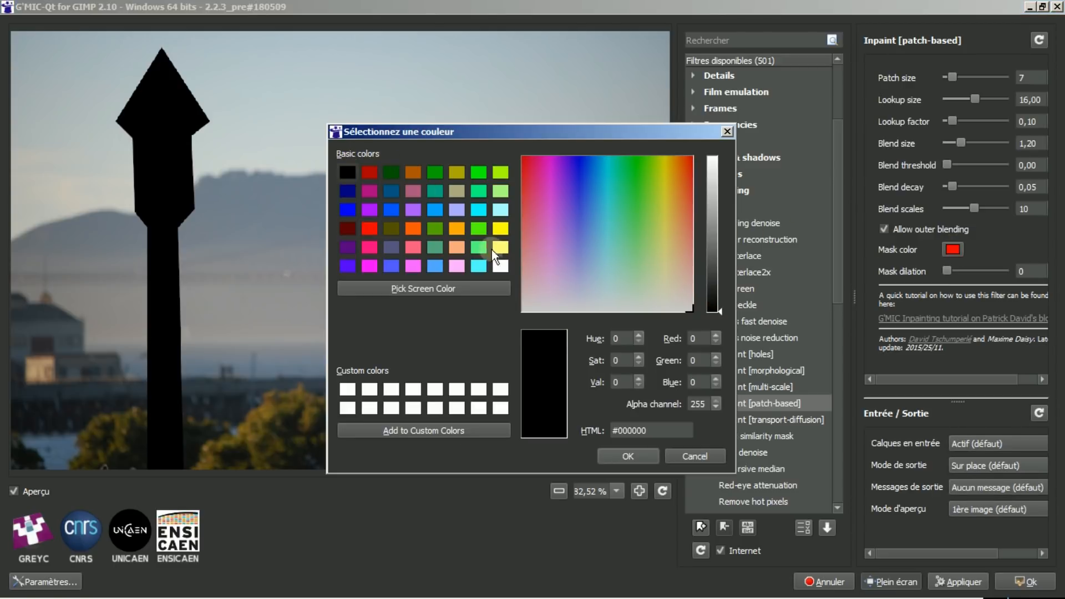
{"action": "left_click", "coordinate": [627, 455]}
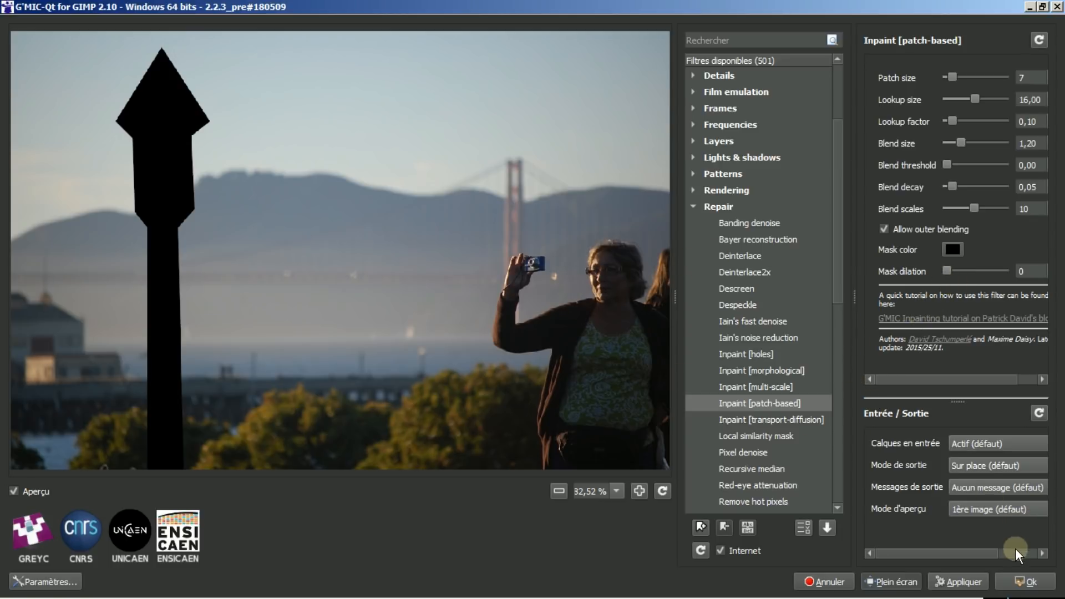
{"action": "left_click", "coordinate": [1015, 582]}
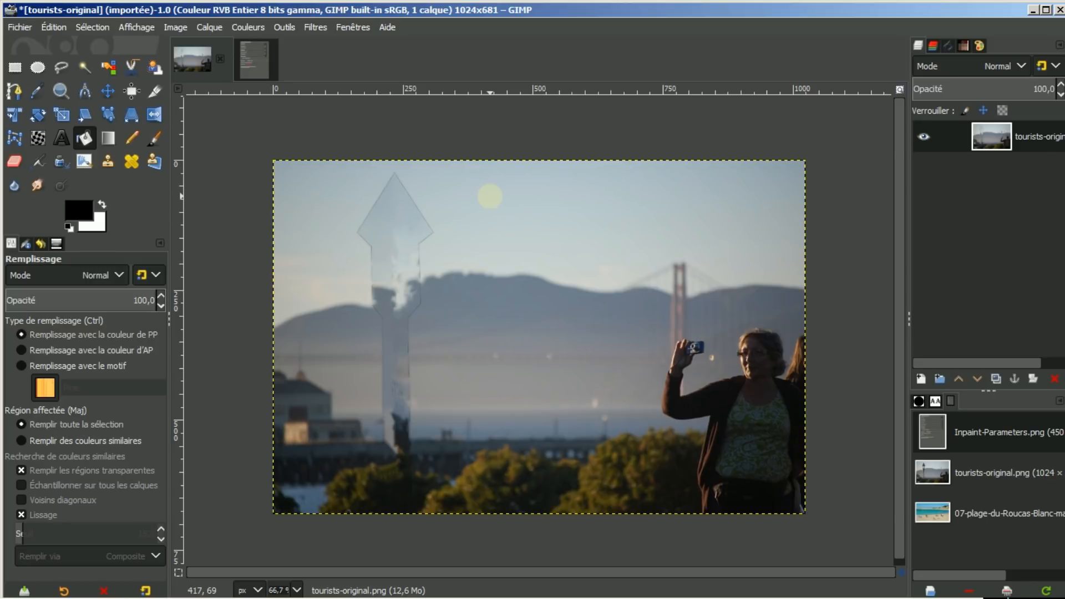
- Undo the patch-based inpainting of the street lamp
{"action": "left_click", "coordinate": [490, 196]}
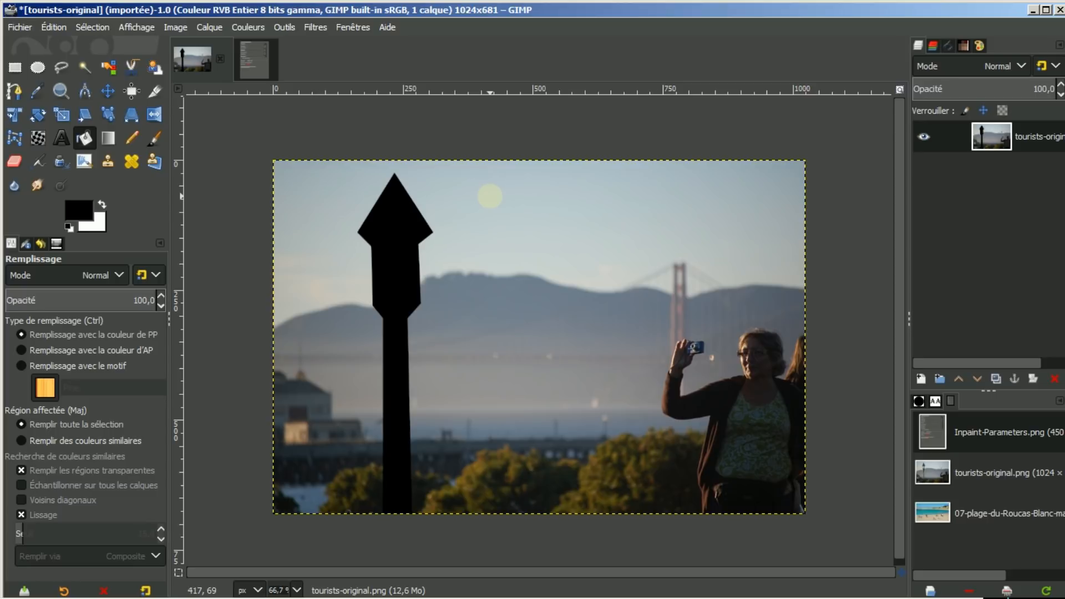
- Try the patch-based inpainting on the blacked-out street lamp with a lookup size of 5.62, and undo it
{"action": "left_click", "coordinate": [315, 26]}
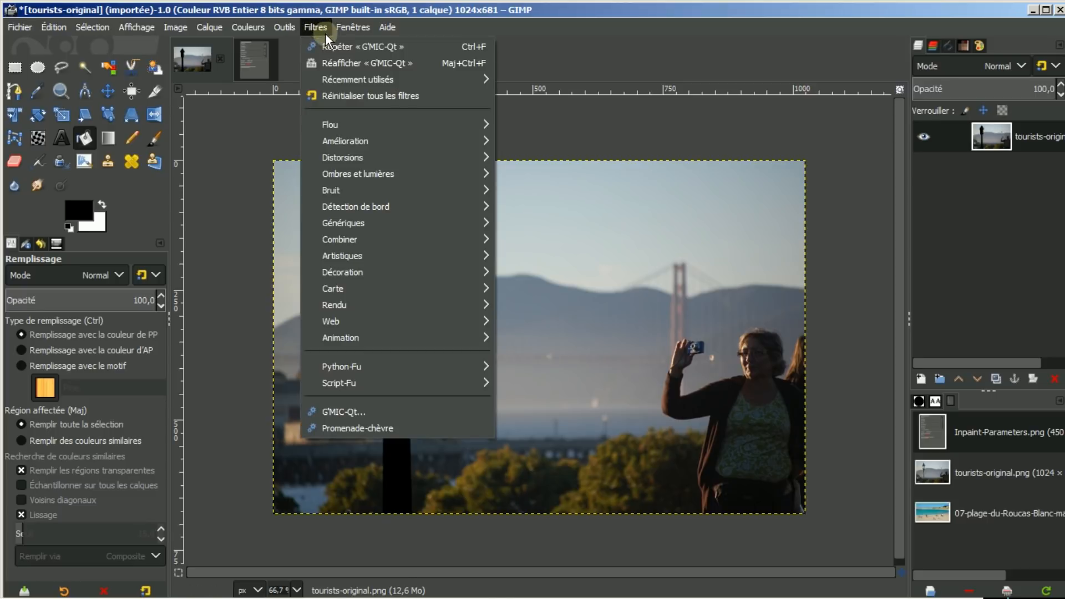
{"action": "left_click", "coordinate": [336, 64]}
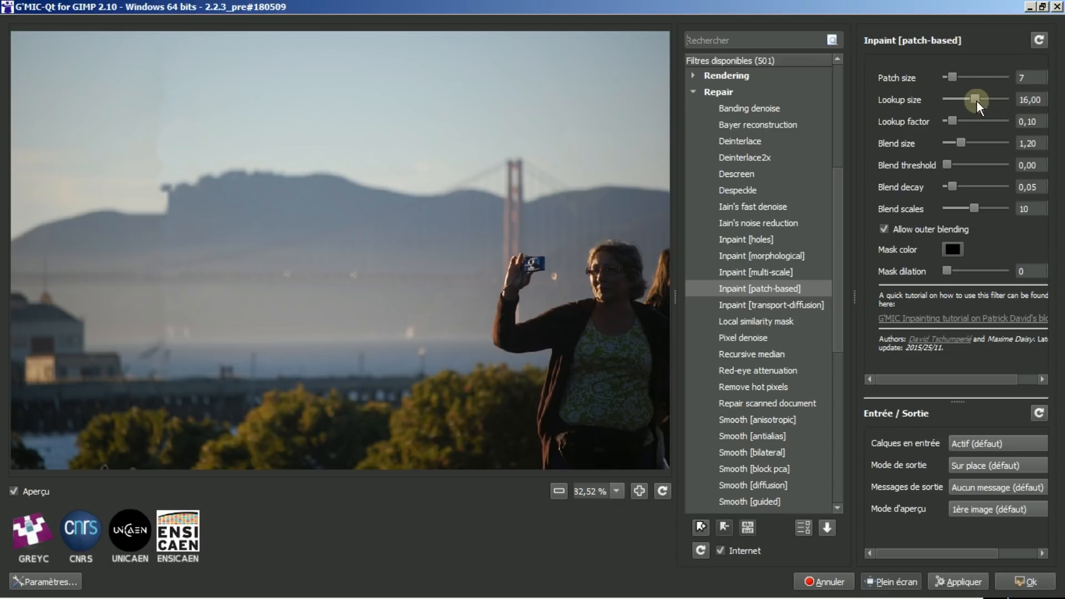
{"action": "left_click_drag", "start_coordinate": [974, 98], "coordinate": [954, 102]}
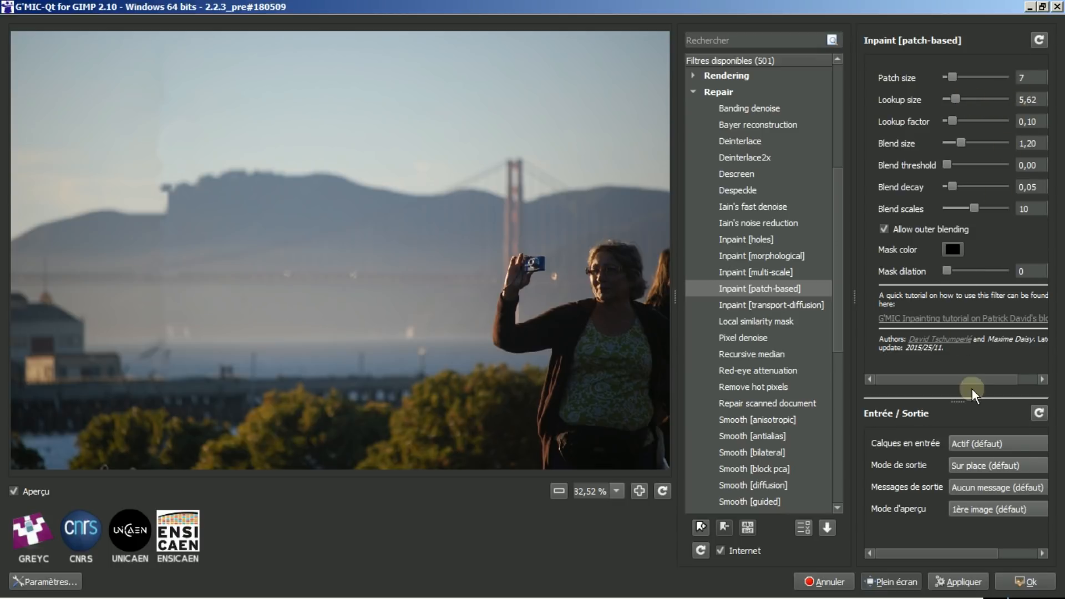
{"action": "left_click", "coordinate": [1017, 582]}
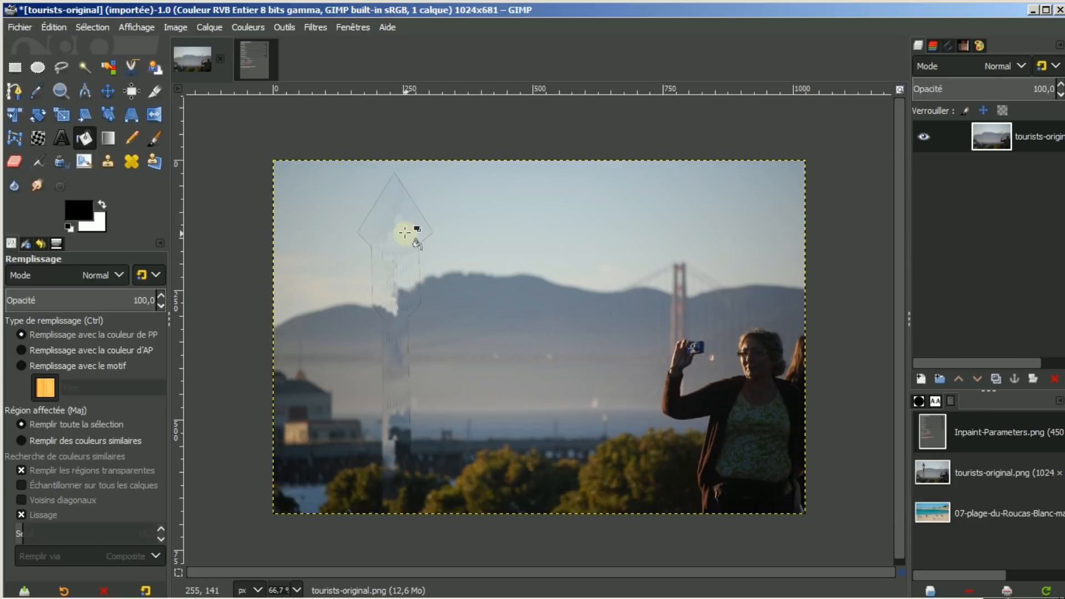
{"action": "left_click", "coordinate": [465, 242]}
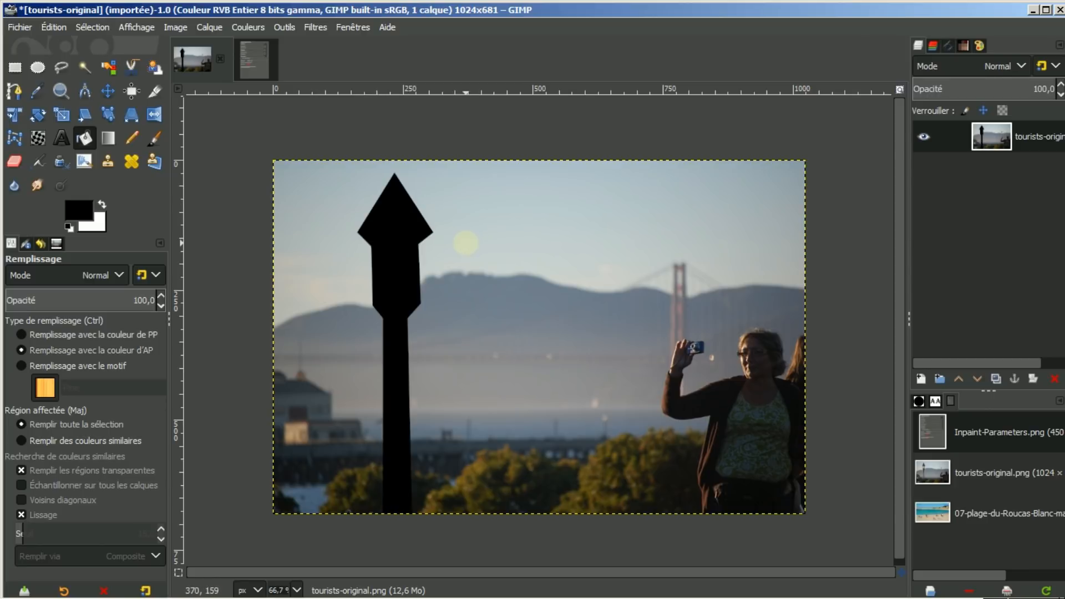
- Try the patch-based inpainting on the lamp with lookup size 16 and mask dilation 18, and undo it
{"action": "left_click", "coordinate": [319, 23]}
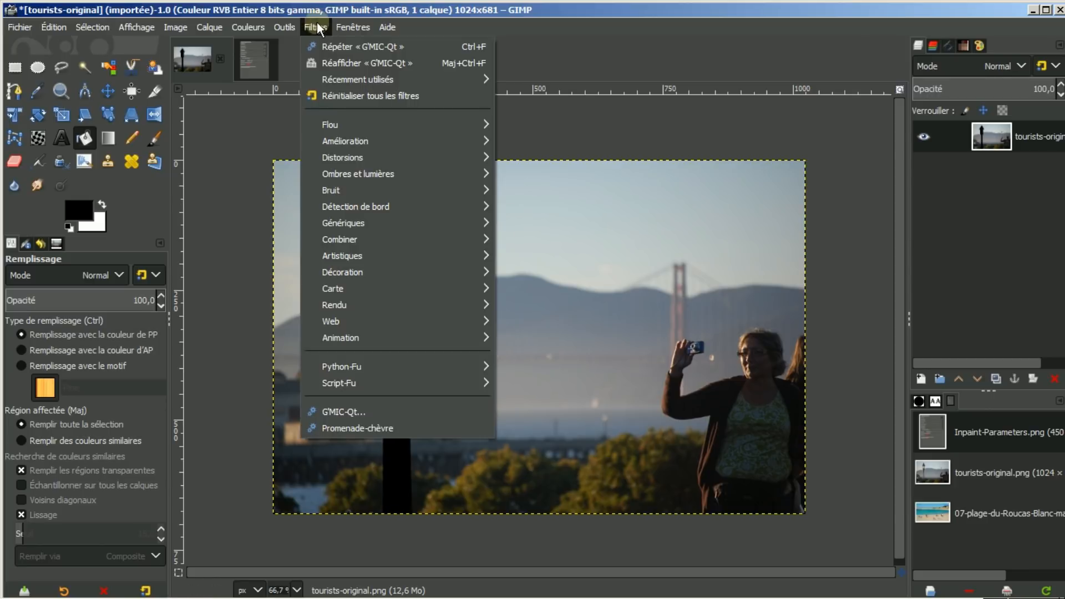
{"action": "left_click", "coordinate": [350, 61]}
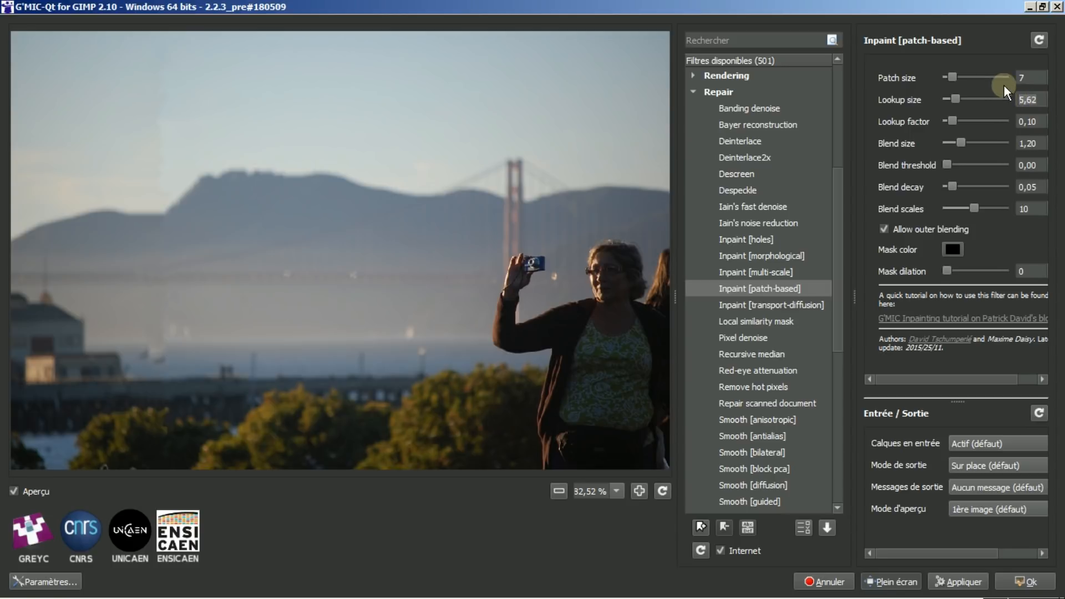
{"action": "type", "text": "15"}
{"action": "key", "text": "Up"}
{"action": "left_click_drag", "start_coordinate": [946, 270], "coordinate": [978, 275]}
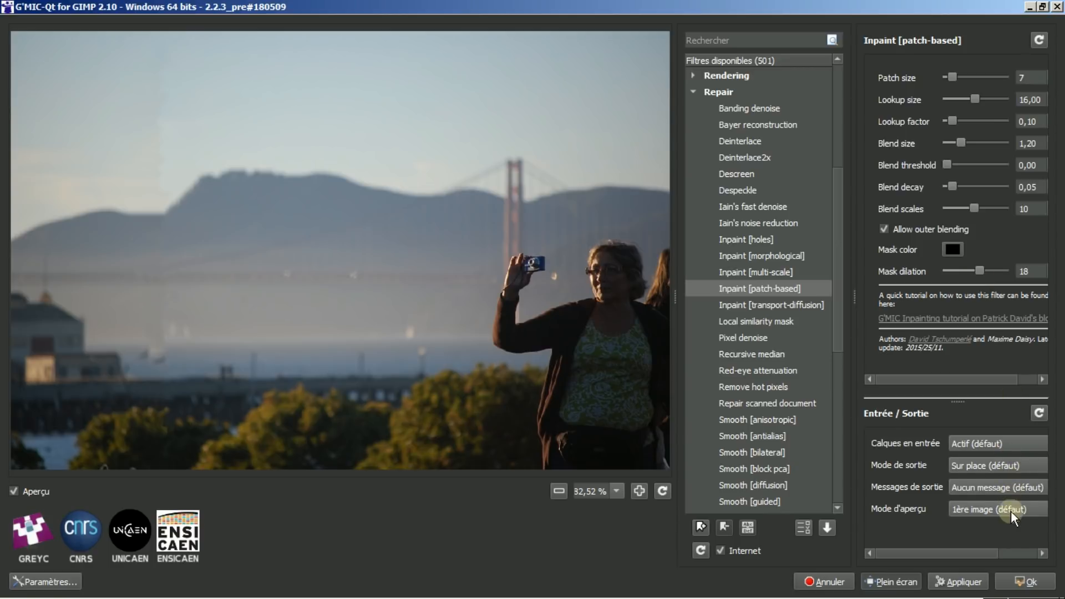
{"action": "left_click", "coordinate": [1015, 586]}
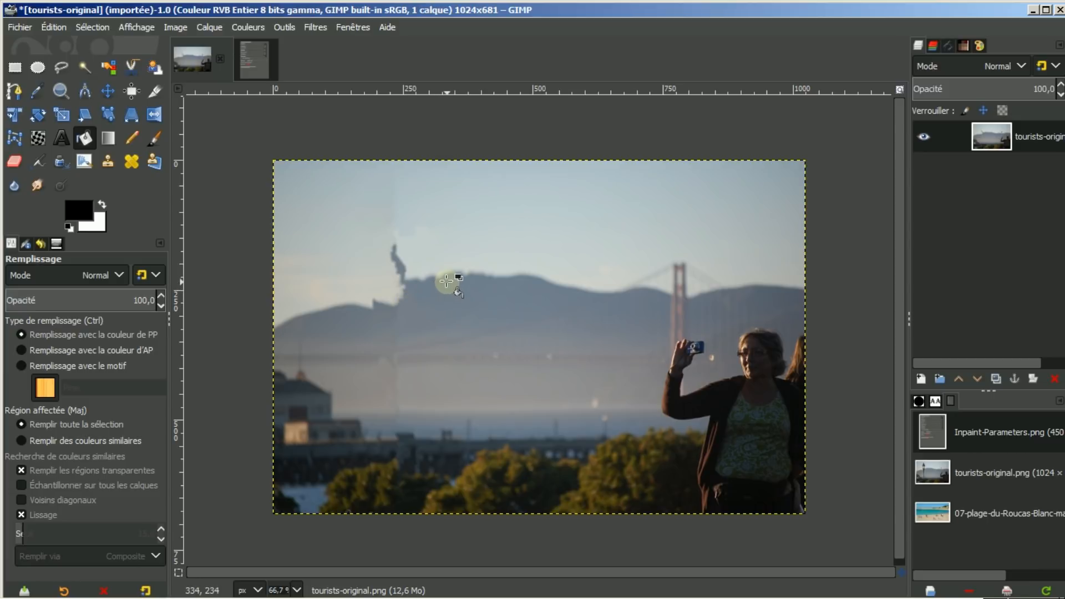
{"action": "left_click", "coordinate": [445, 281]}
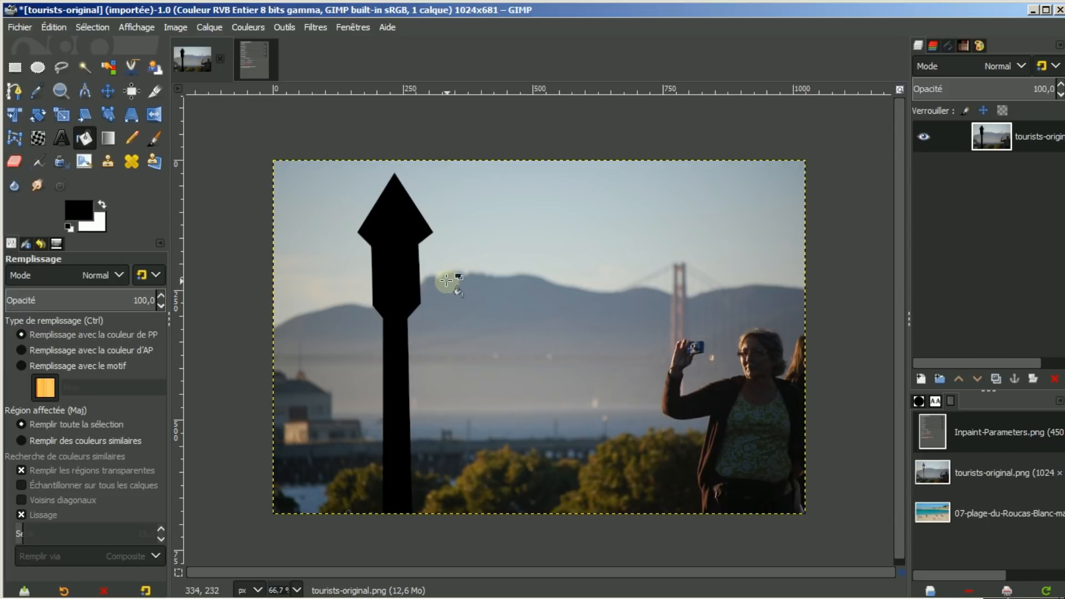
- Try the patch-based inpainting on the lamp with the mask dilation reduced to 1, and undo it
{"action": "left_click", "coordinate": [314, 27]}
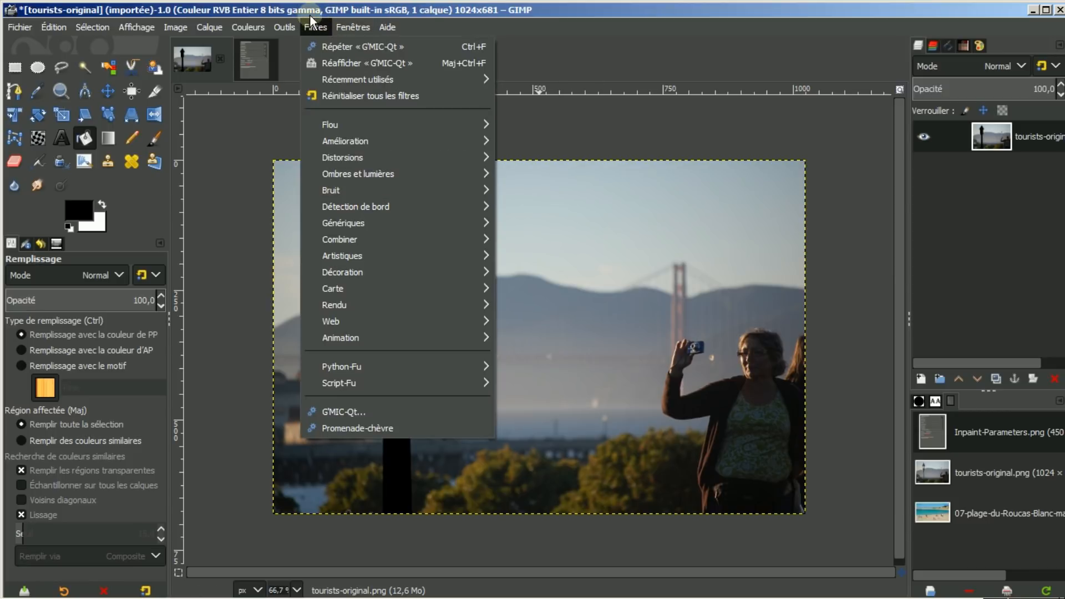
{"action": "left_click", "coordinate": [329, 64]}
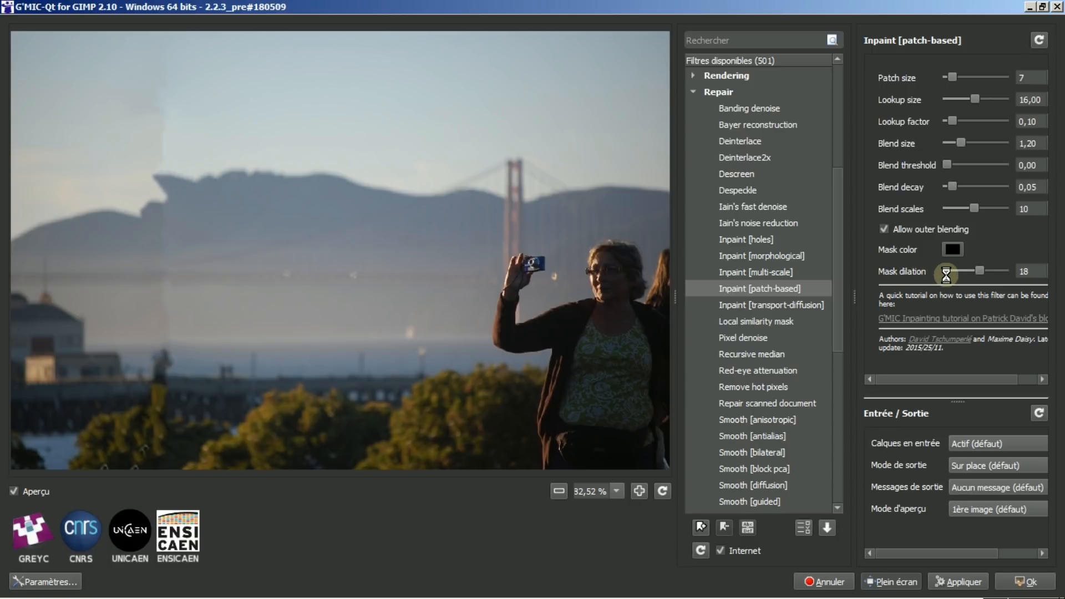
{"action": "left_click_drag", "start_coordinate": [979, 270], "coordinate": [961, 270]}
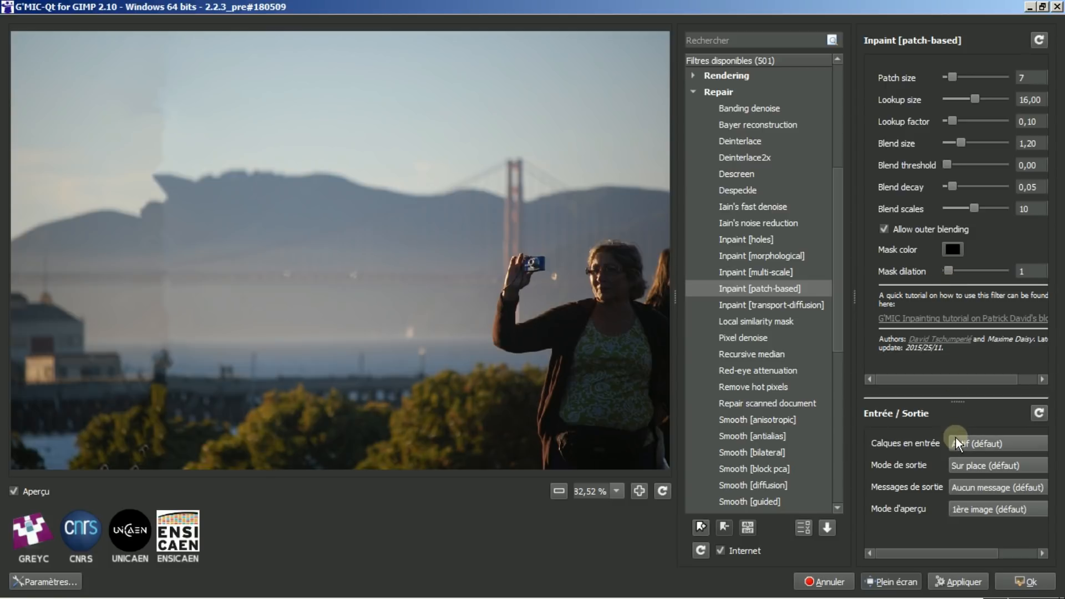
{"action": "left_click", "coordinate": [1013, 582]}
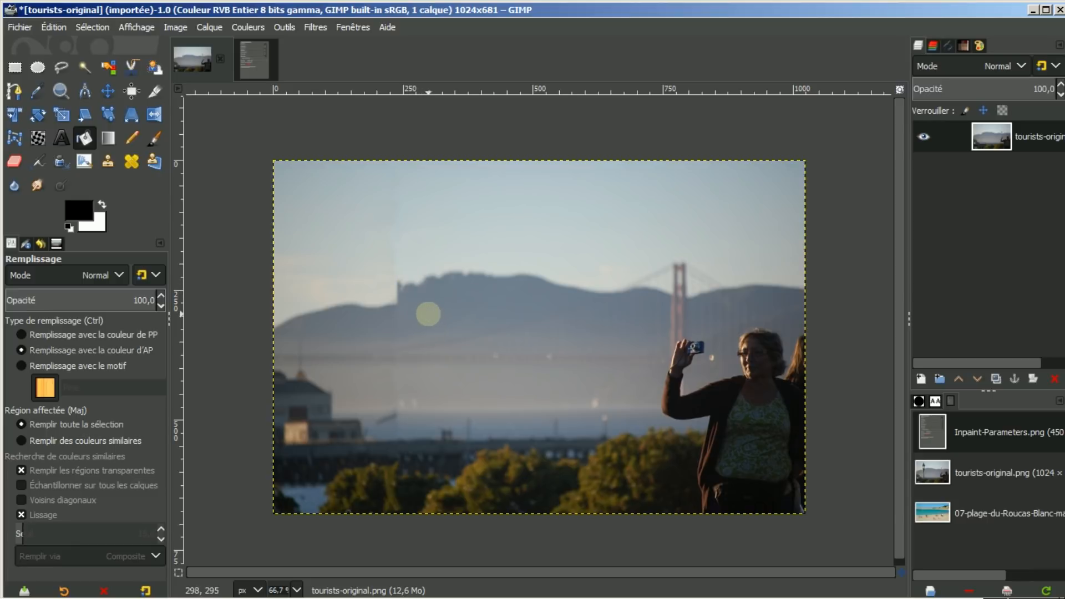
{"action": "key", "text": "ctrl+z"}
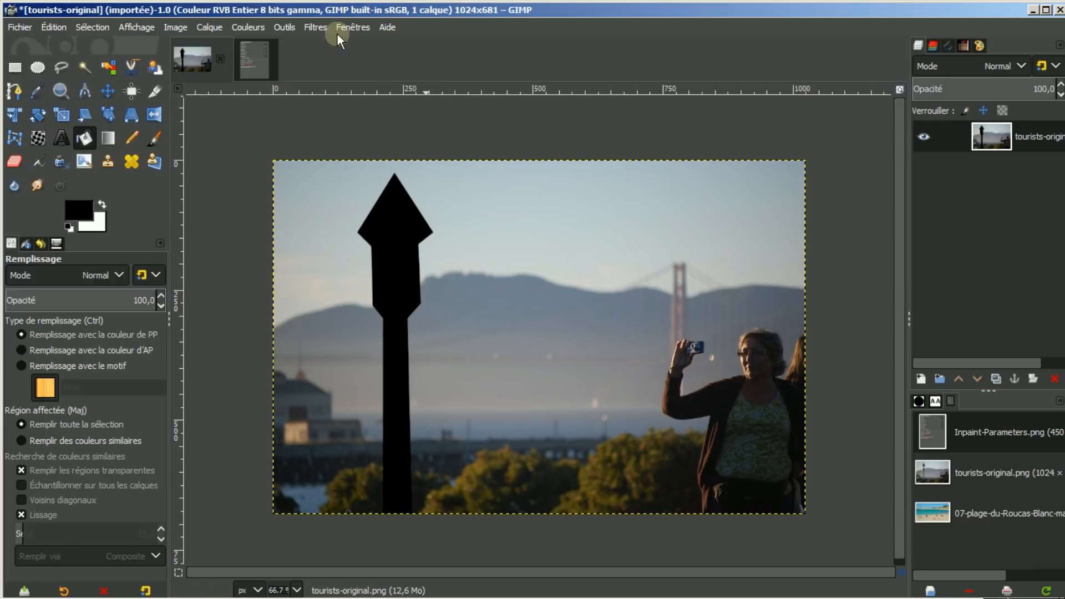
- Set the inpaint filter's lookup factor to 1.00 and blend size to 5.00, try it on the lamp, and undo the inpainting
{"action": "left_click", "coordinate": [319, 26]}
{"action": "left_click", "coordinate": [344, 62]}
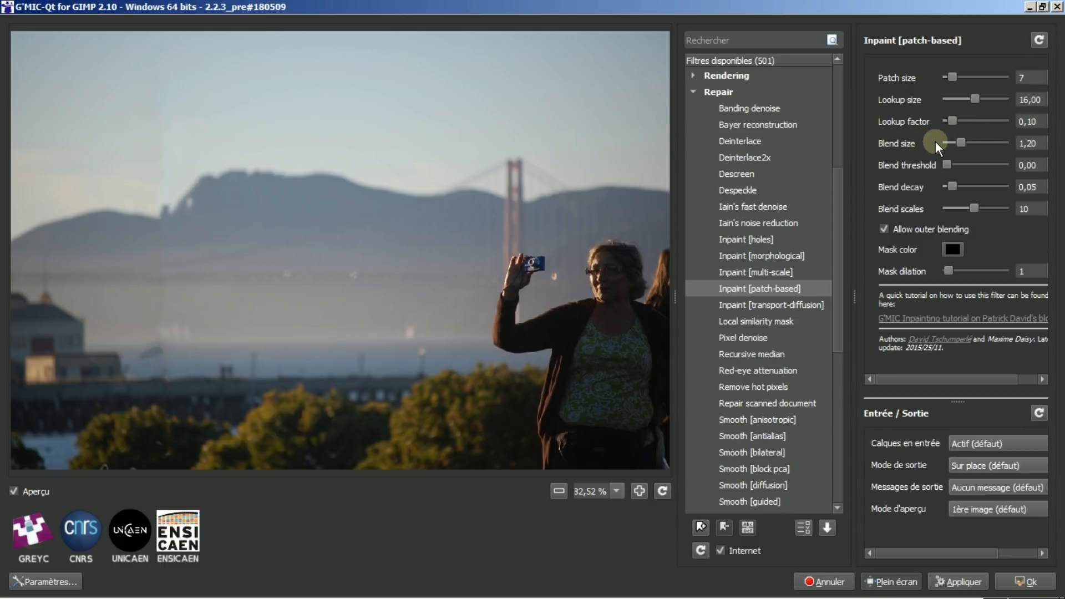
{"action": "left_click_drag", "start_coordinate": [950, 122], "coordinate": [1009, 122]}
{"action": "left_click_drag", "start_coordinate": [956, 147], "coordinate": [1001, 142]}
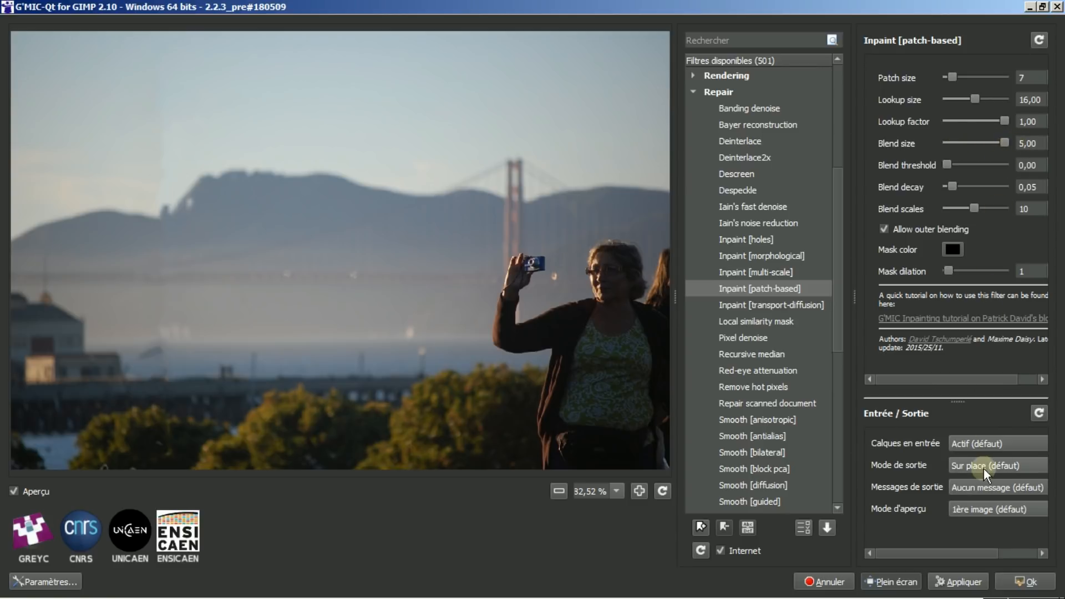
{"action": "left_click", "coordinate": [1011, 584]}
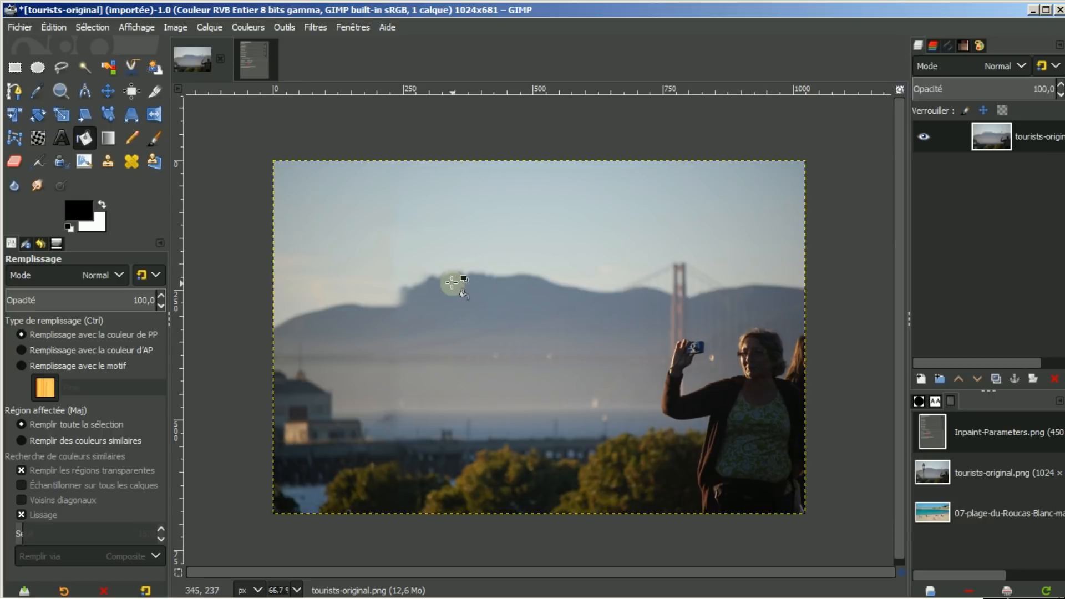
{"action": "key", "text": "ctrl+z"}
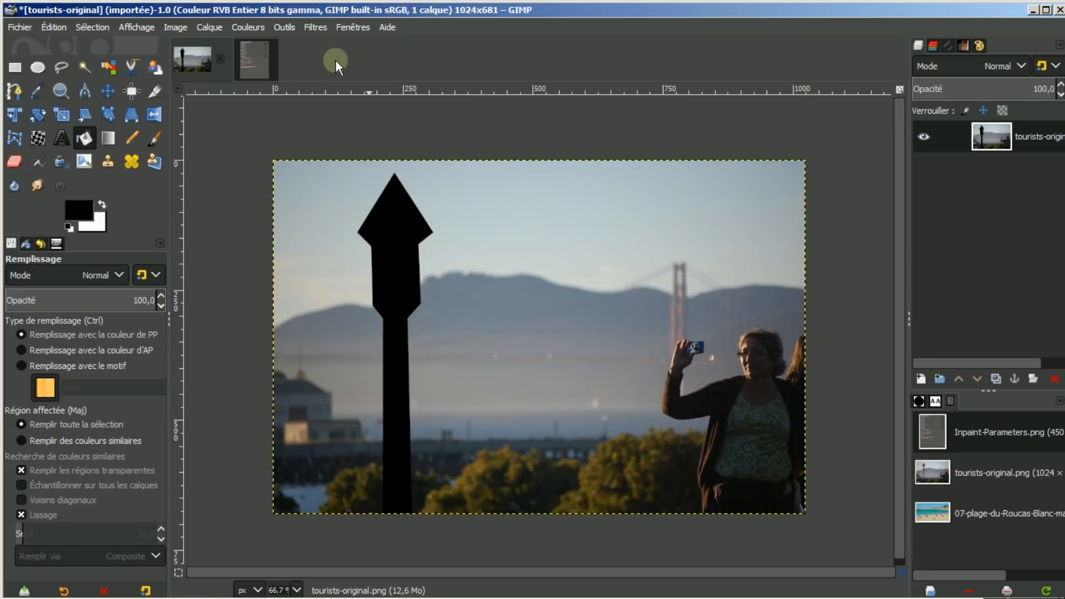
- Try the patch-based inpainting on the lamp with the mask dilation set to 0, and undo it
{"action": "left_click", "coordinate": [317, 26]}
{"action": "left_click", "coordinate": [335, 61]}
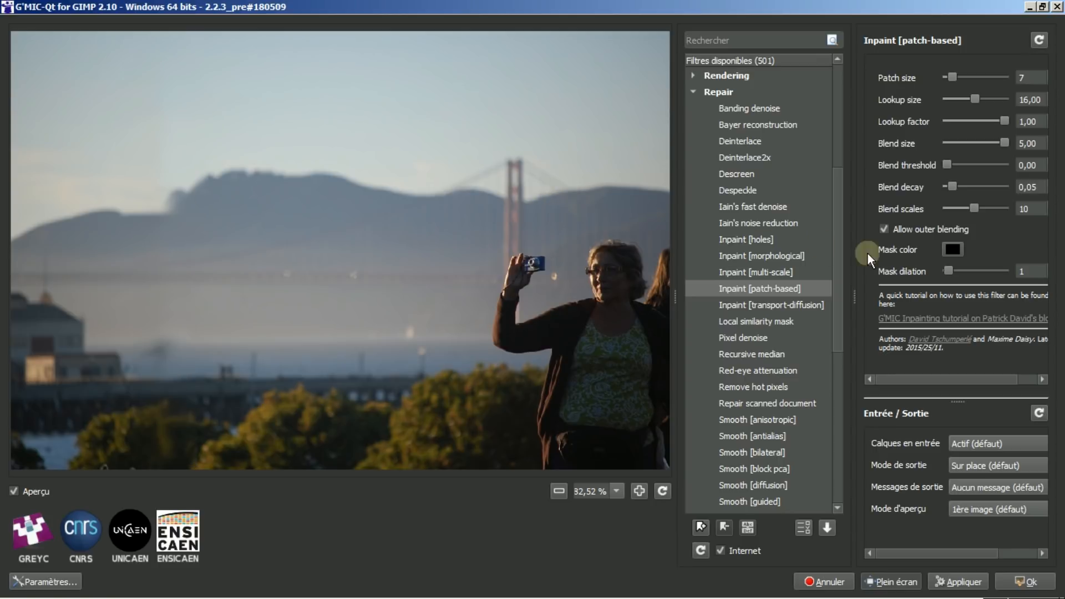
{"action": "left_click_drag", "start_coordinate": [950, 271], "coordinate": [934, 274]}
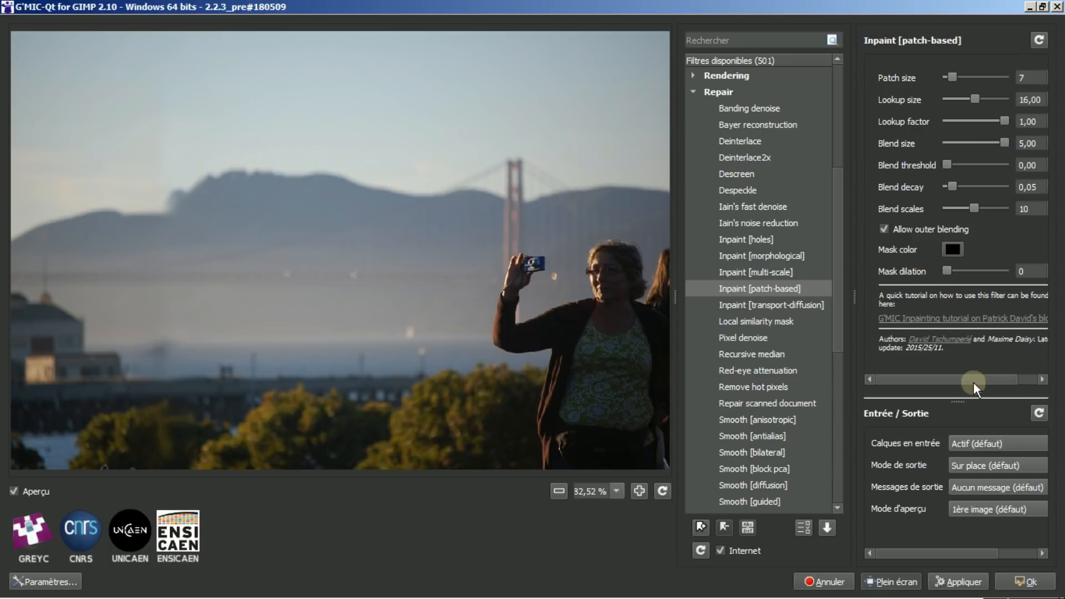
{"action": "left_click", "coordinate": [1029, 582]}
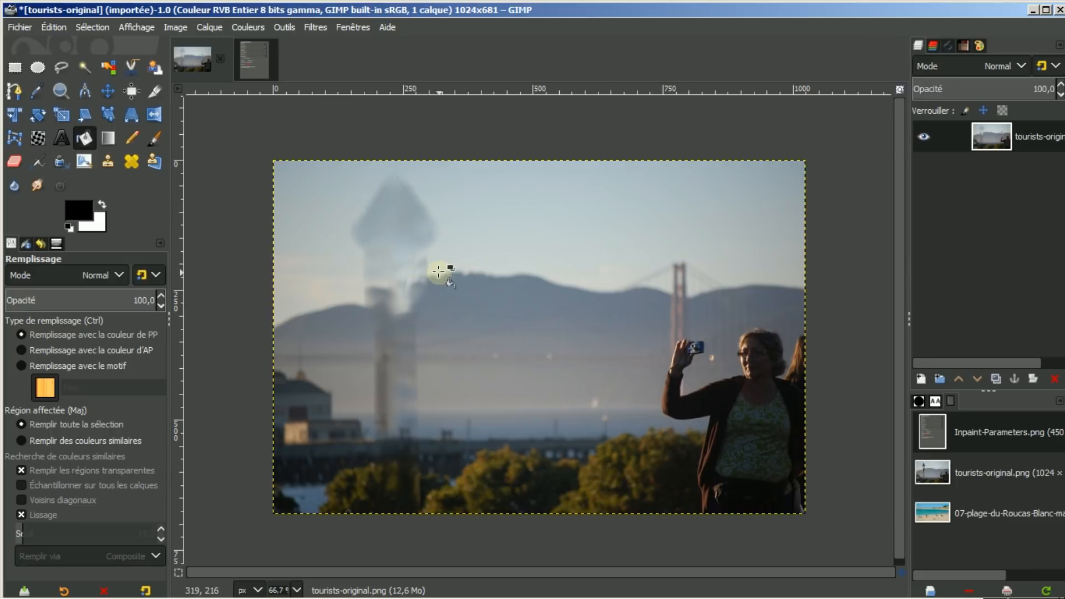
{"action": "key", "text": "ctrl+z"}
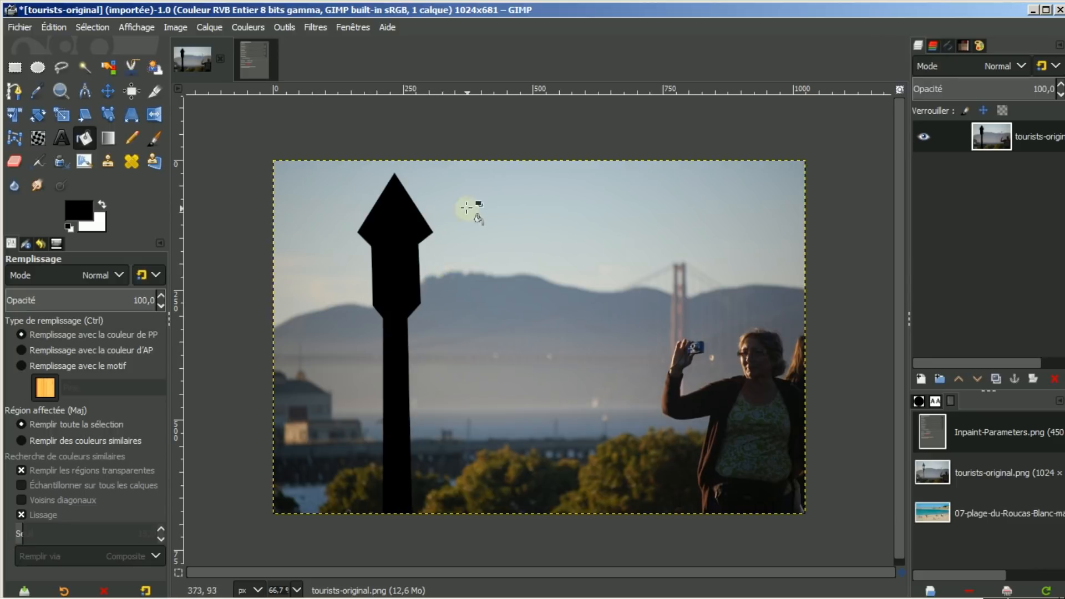
- Set the inpaint filter's mask dilation to 1 and apply it to remove the blacked-out street lamp
{"action": "left_click", "coordinate": [316, 26]}
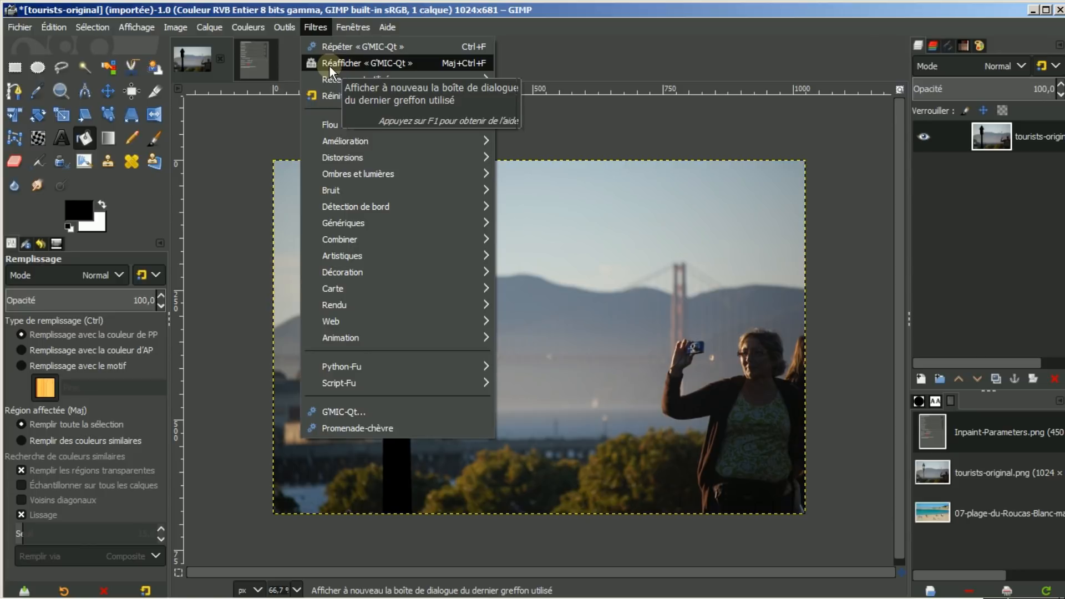
{"action": "left_click", "coordinate": [329, 65]}
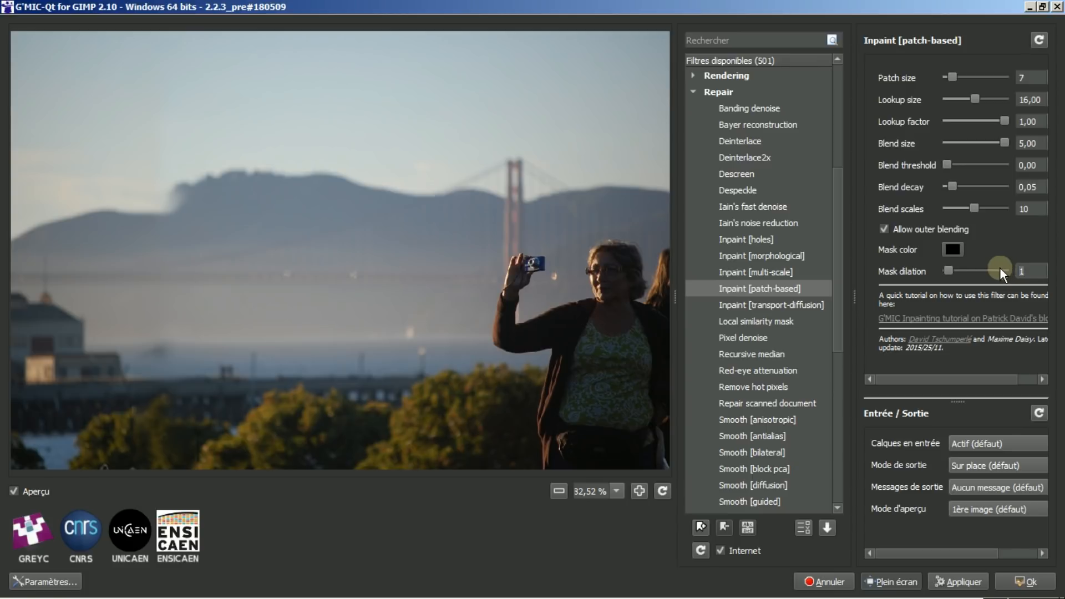
{"action": "left_click", "coordinate": [1021, 583]}
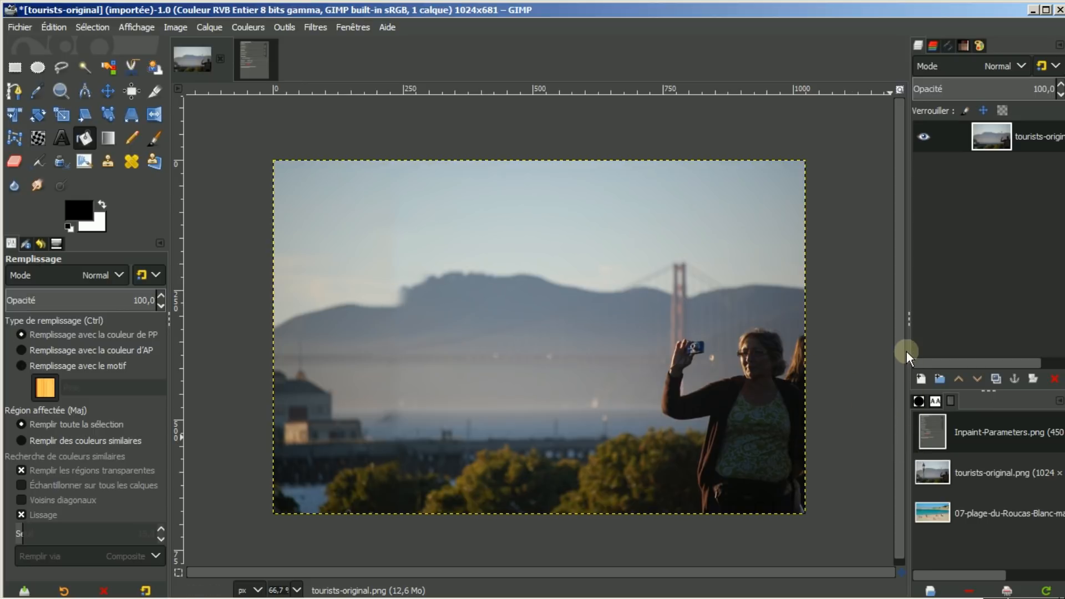
- Open the 07-plage-du-Roucas-Blanc-marseille beach photo, consulting the filter settings in the Inpaint-Parameters image
{"action": "double_click", "coordinate": [966, 515]}
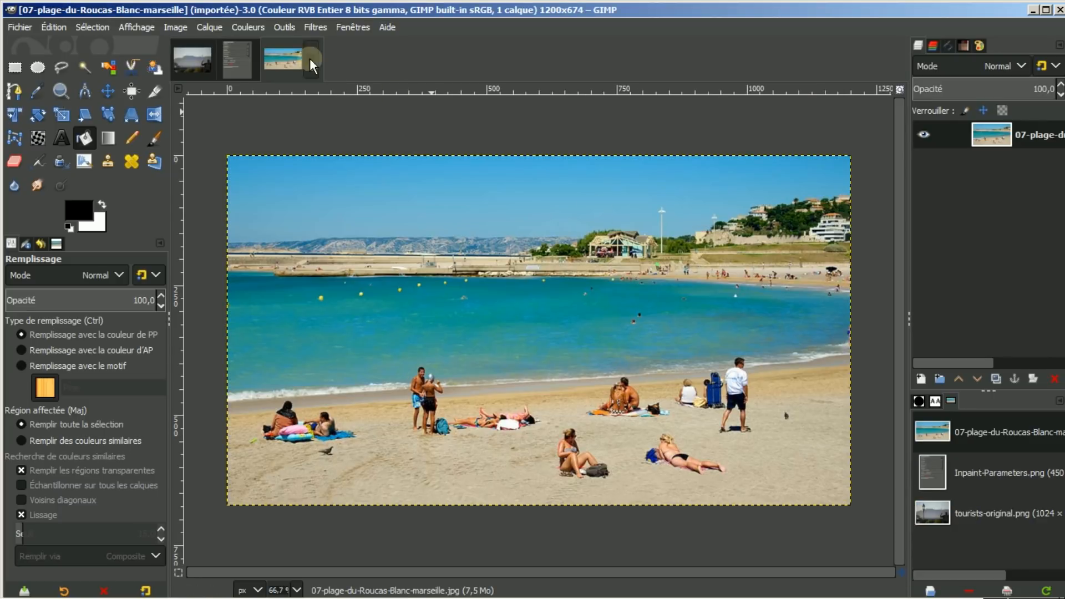
{"action": "left_click", "coordinate": [235, 62]}
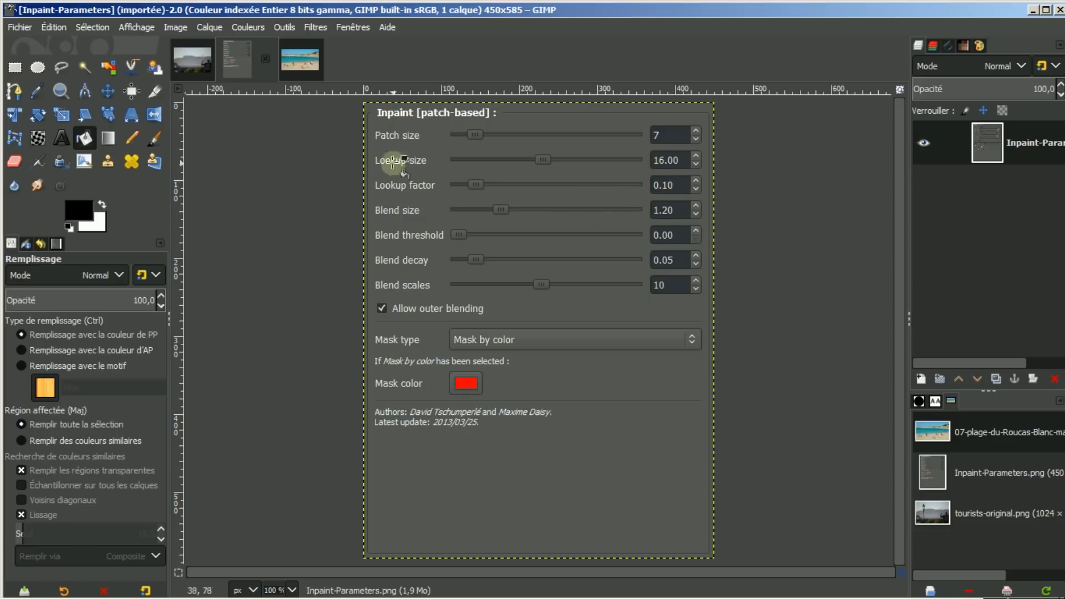
{"action": "left_click", "coordinate": [302, 58]}
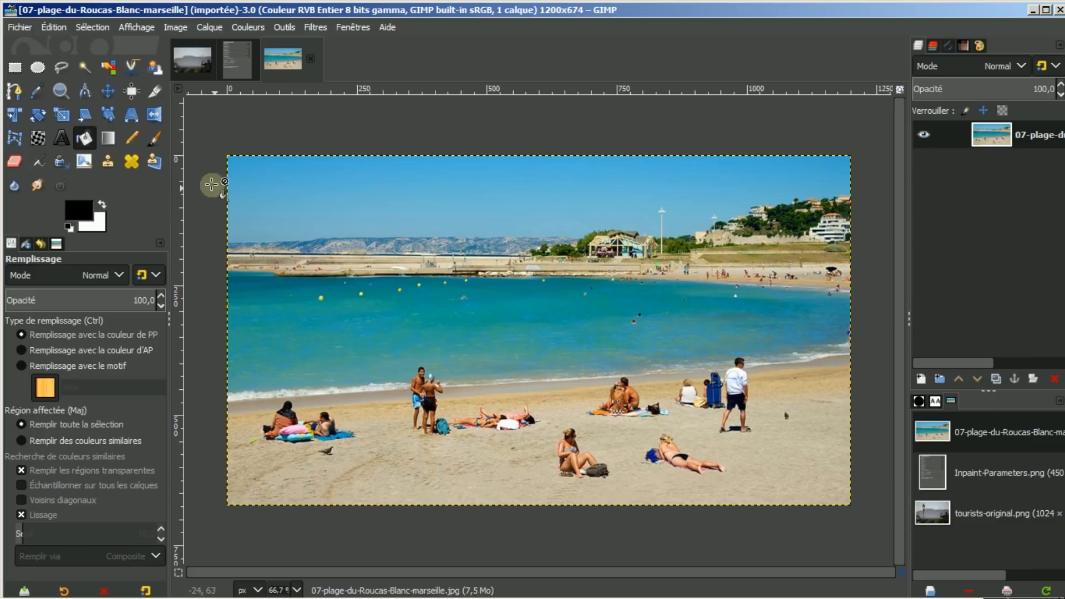
- Mask the leftmost group of sunbathers in black using a freehand selection filled with the foreground colour, and clear the selection
{"action": "left_click", "coordinate": [60, 69]}
{"action": "mouse_move", "coordinate": [262, 411]}
{"action": "left_mouse_down"}
{"action": "mouse_move", "coordinate": [249, 432]}
{"action": "mouse_move", "coordinate": [256, 447]}
{"action": "left_mouse_up"}
{"action": "mouse_move", "coordinate": [271, 449]}
{"action": "left_mouse_down"}
{"action": "mouse_move", "coordinate": [347, 463]}
{"action": "mouse_move", "coordinate": [364, 449]}
{"action": "mouse_move", "coordinate": [366, 426]}
{"action": "mouse_move", "coordinate": [311, 373]}
{"action": "mouse_move", "coordinate": [272, 409]}
{"action": "left_mouse_up"}
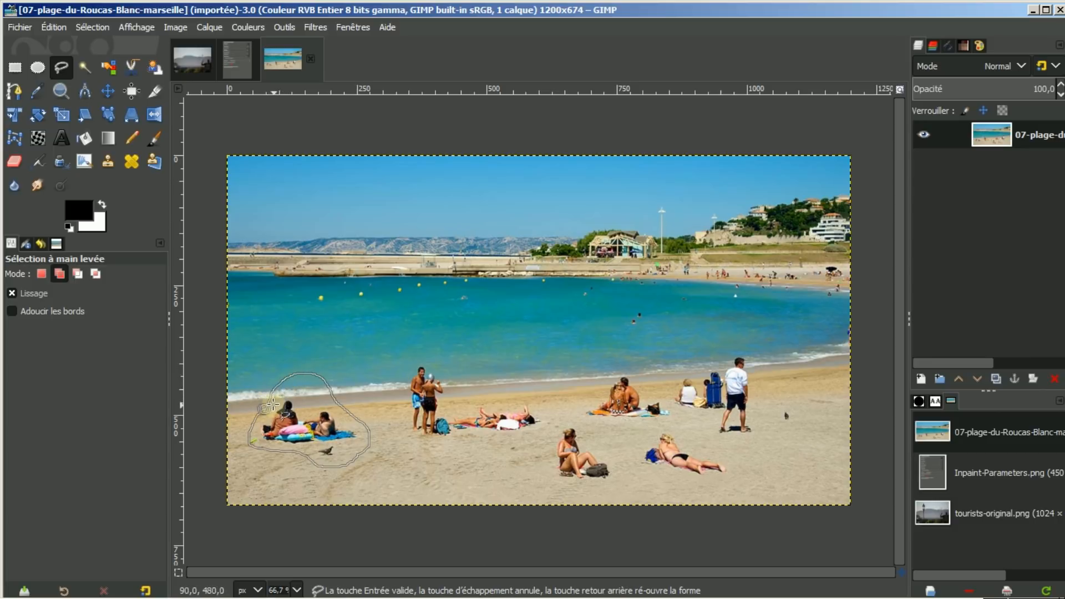
{"action": "left_click", "coordinate": [86, 136]}
{"action": "left_click", "coordinate": [283, 400]}
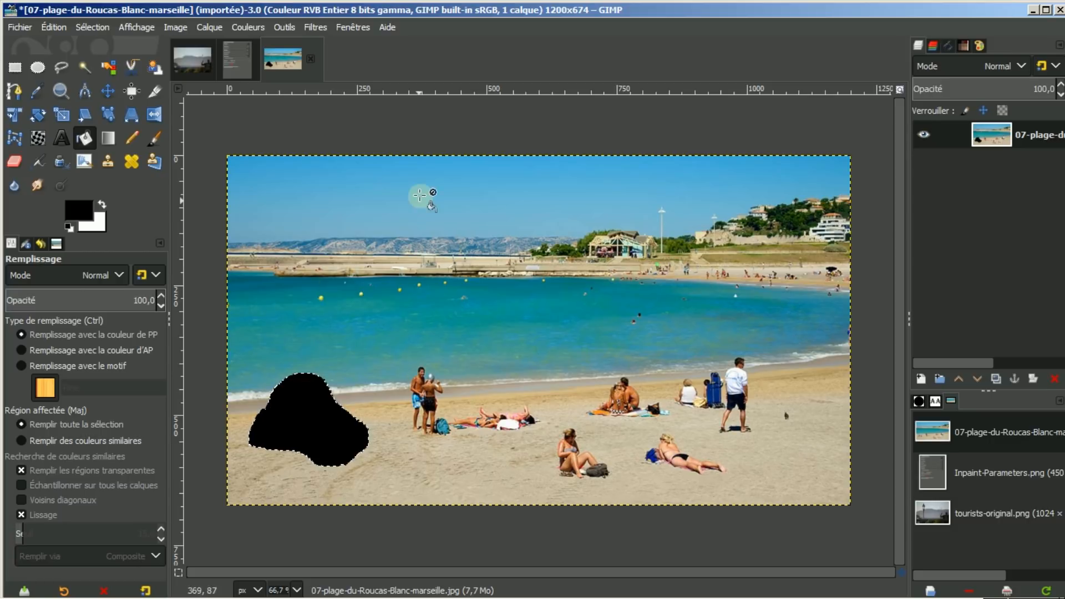
{"action": "left_click", "coordinate": [94, 25]}
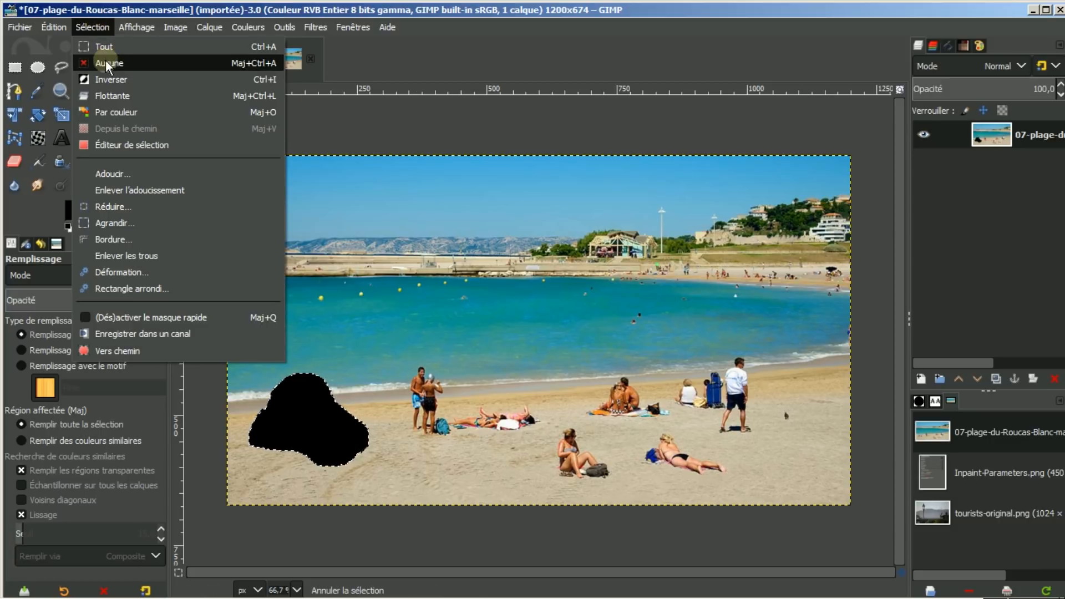
{"action": "left_click", "coordinate": [105, 59]}
- Set the patch-based inpaint filter's lookup factor to 0.11 and blend size to 1.22, and apply it to the blacked-out sunbather group
{"action": "left_click", "coordinate": [309, 25]}
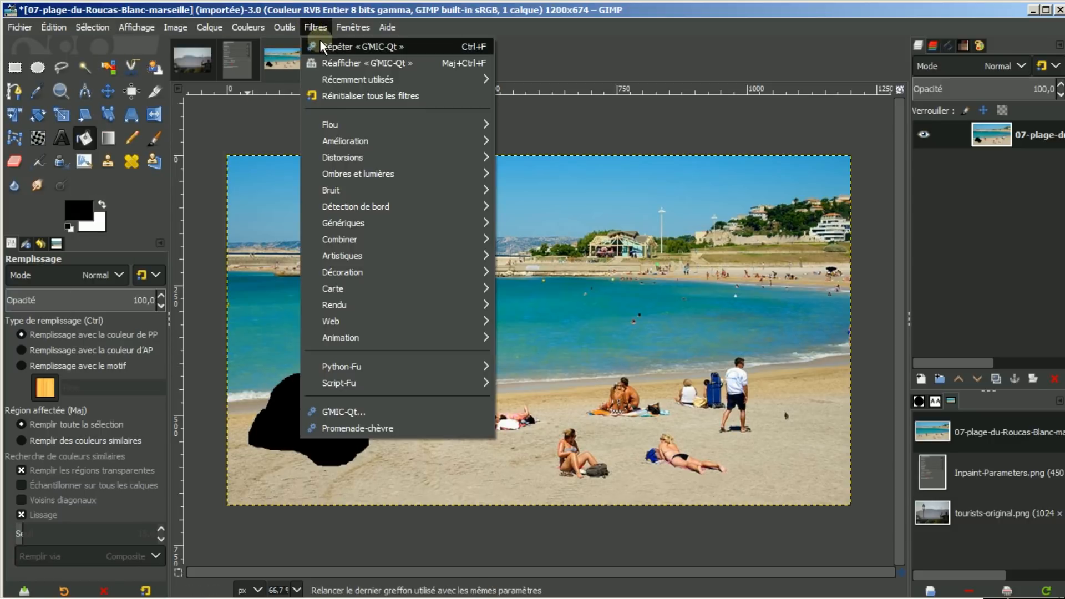
{"action": "left_click", "coordinate": [331, 64]}
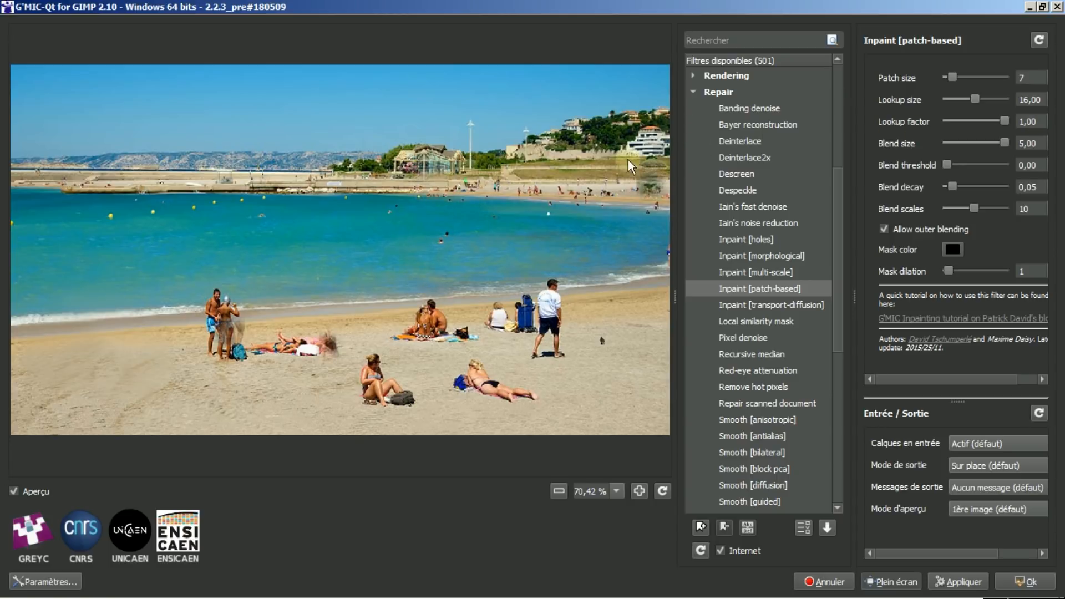
{"action": "left_click_drag", "start_coordinate": [1006, 118], "coordinate": [966, 120]}
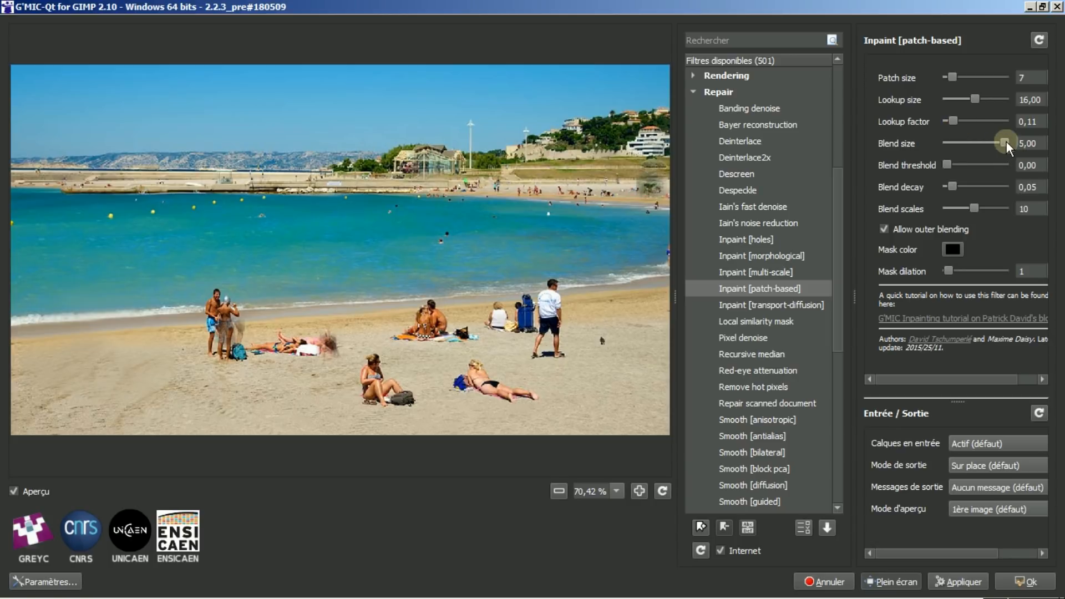
{"action": "left_click_drag", "start_coordinate": [1006, 142], "coordinate": [964, 148]}
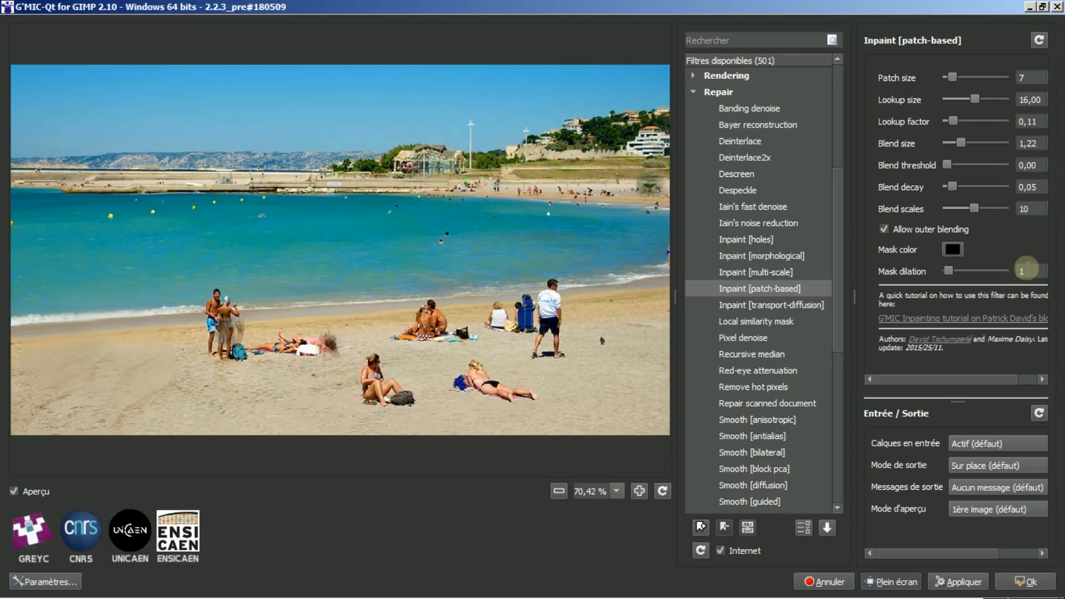
{"action": "left_click", "coordinate": [1019, 585]}
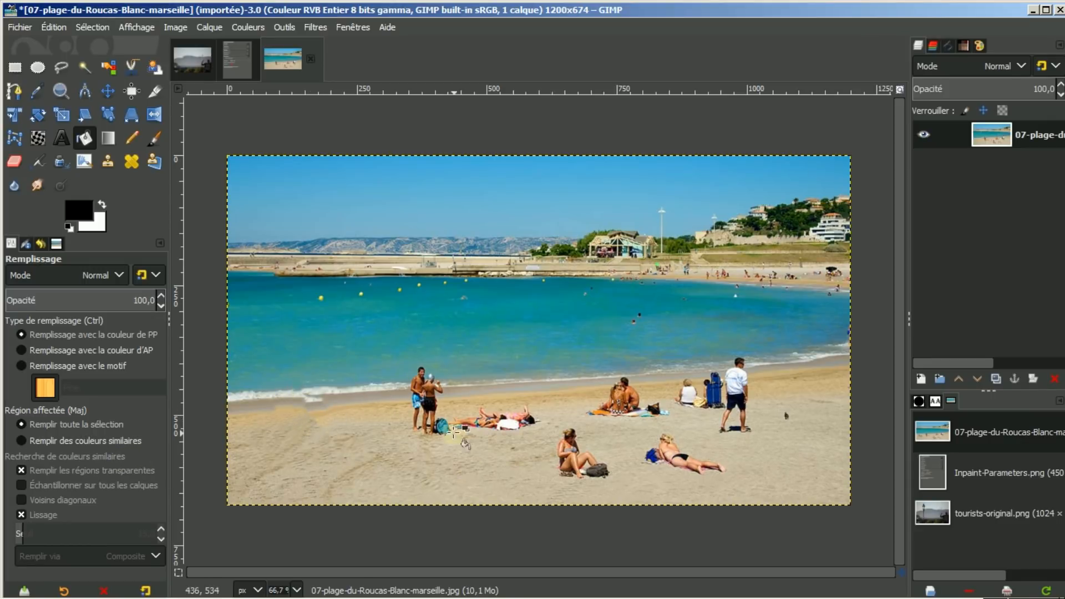
- Mask the woman sitting in the foreground with a black-filled freehand selection, deselect, and repeat the G'MIC inpainting to remove her
{"action": "left_click", "coordinate": [59, 67]}
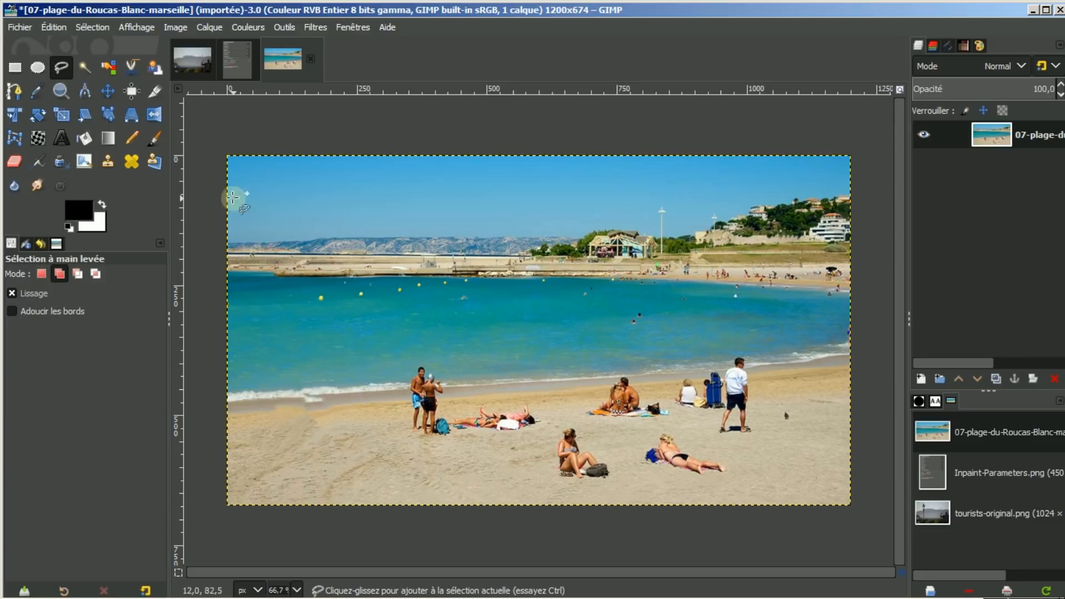
{"action": "left_click", "coordinate": [548, 442]}
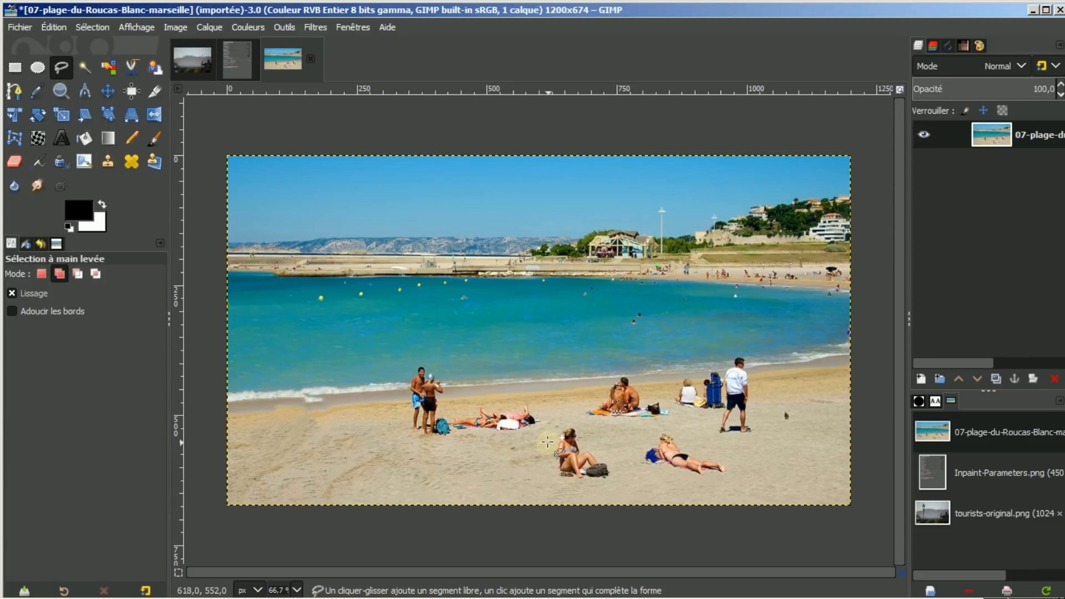
{"action": "mouse_move", "coordinate": [548, 472]}
{"action": "left_mouse_down"}
{"action": "mouse_move", "coordinate": [550, 488]}
{"action": "mouse_move", "coordinate": [577, 491]}
{"action": "mouse_move", "coordinate": [623, 476]}
{"action": "mouse_move", "coordinate": [579, 420]}
{"action": "mouse_move", "coordinate": [557, 420]}
{"action": "mouse_move", "coordinate": [547, 444]}
{"action": "left_mouse_up"}
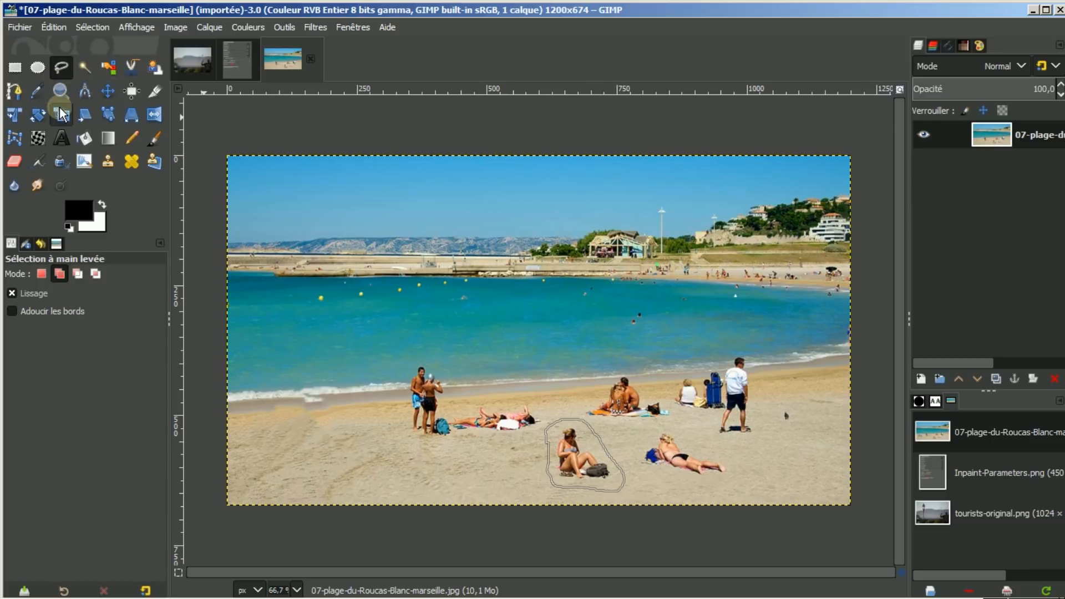
{"action": "left_click", "coordinate": [84, 139]}
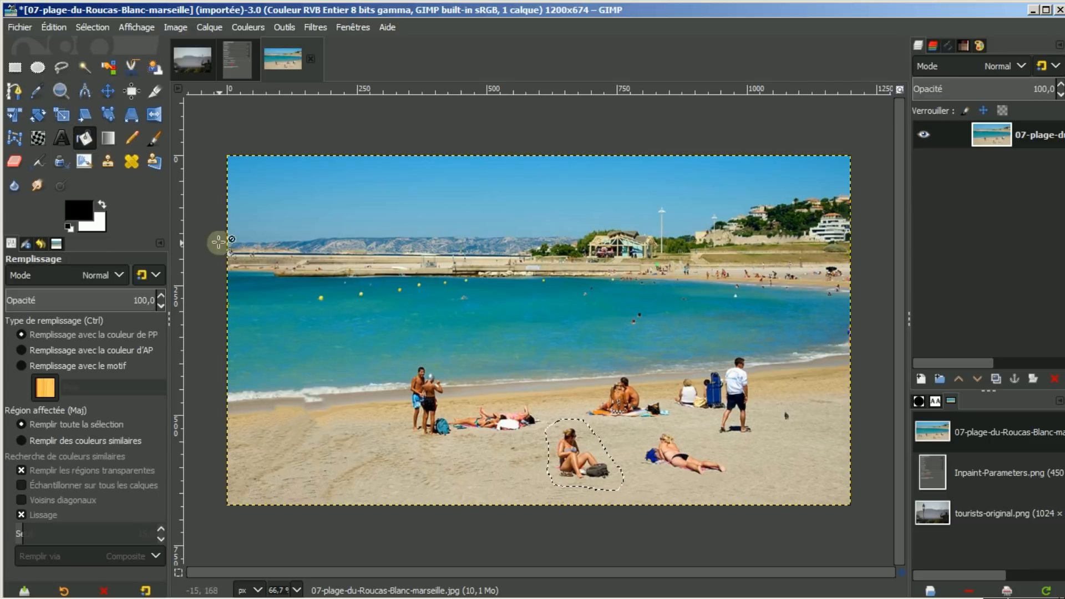
{"action": "left_click", "coordinate": [574, 463]}
{"action": "left_click", "coordinate": [84, 26]}
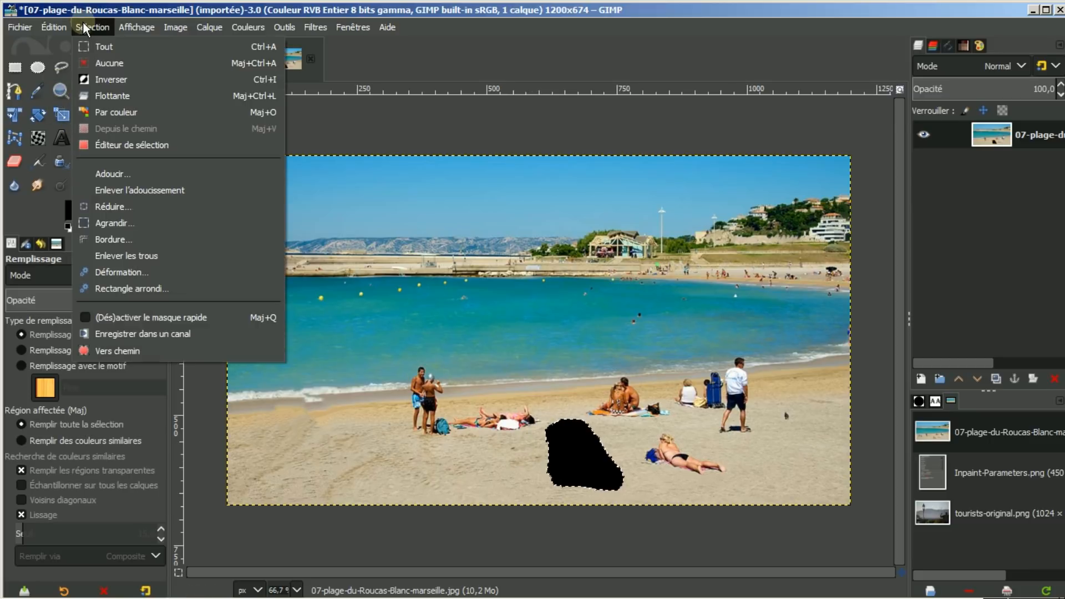
{"action": "left_click", "coordinate": [106, 62]}
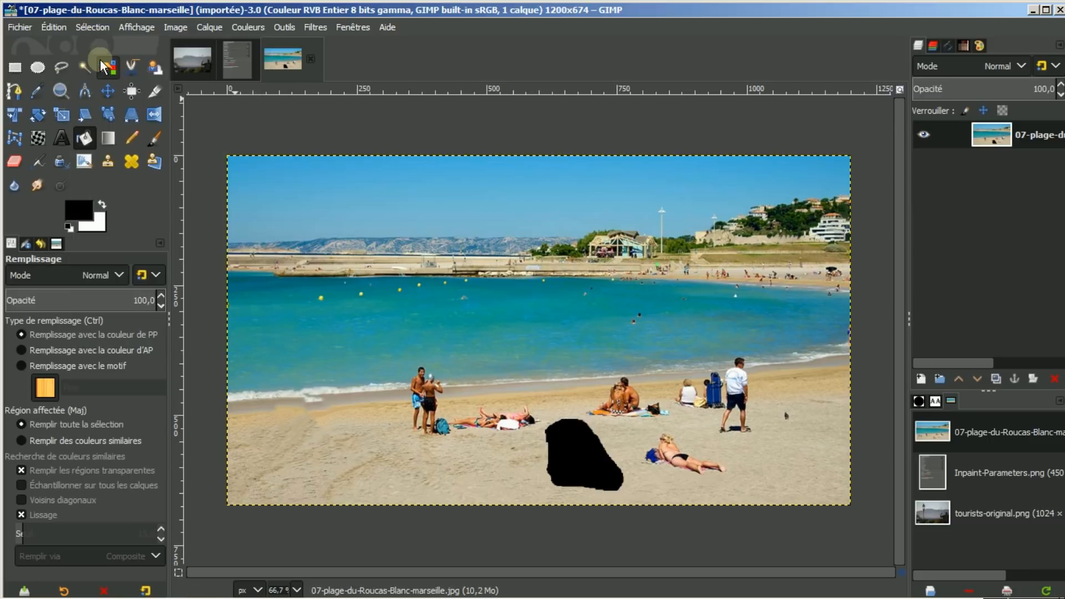
{"action": "left_click", "coordinate": [314, 28]}
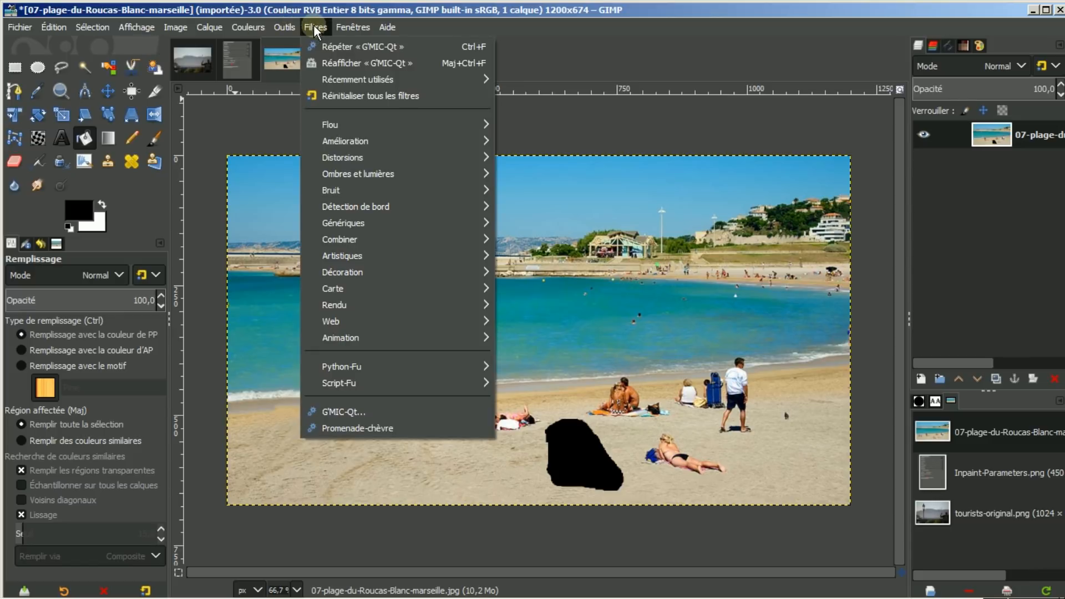
{"action": "left_click", "coordinate": [332, 49]}
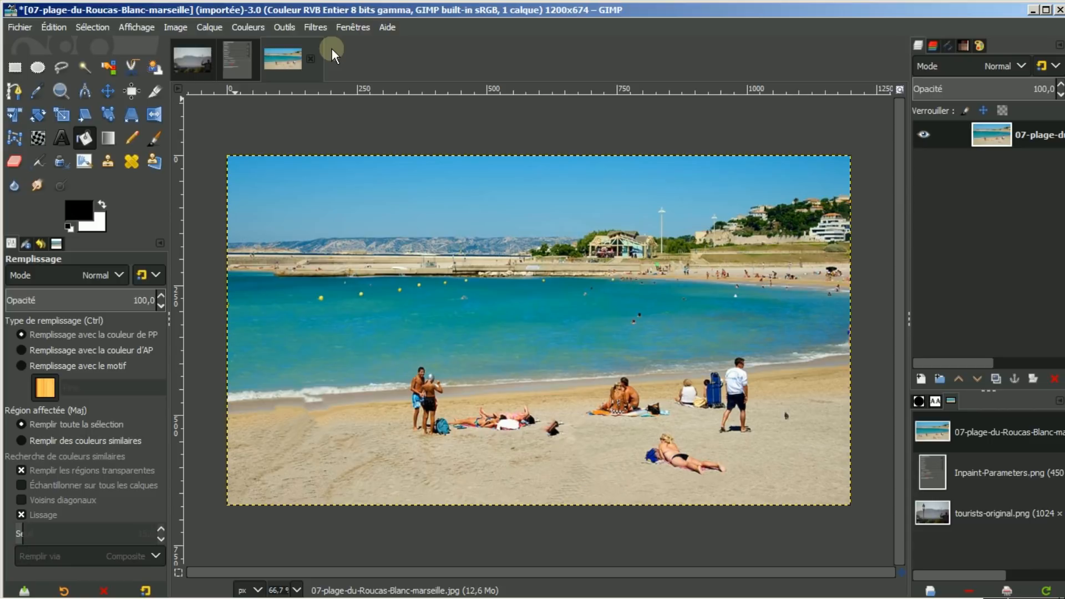
- Black out the sunbather lying beside the blue bag in the foreground using a freehand selection, deselect, and reapply the last G'MIC inpainting
{"action": "left_click", "coordinate": [61, 67]}
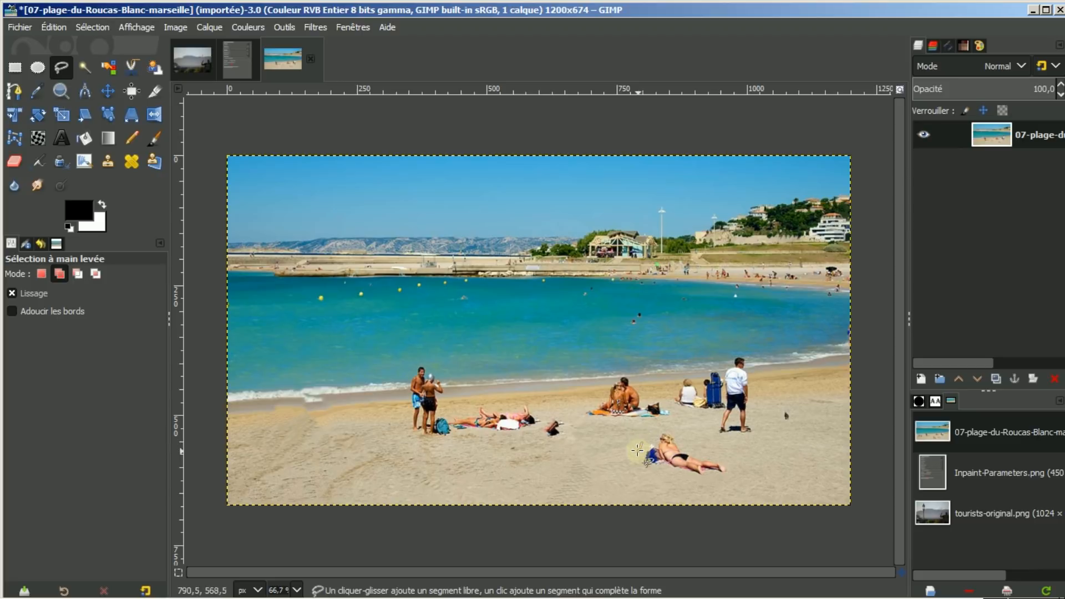
{"action": "mouse_move", "coordinate": [637, 450]}
{"action": "left_mouse_down"}
{"action": "mouse_move", "coordinate": [650, 473]}
{"action": "mouse_move", "coordinate": [699, 487]}
{"action": "mouse_move", "coordinate": [723, 486]}
{"action": "mouse_move", "coordinate": [733, 470]}
{"action": "mouse_move", "coordinate": [678, 429]}
{"action": "mouse_move", "coordinate": [650, 428]}
{"action": "mouse_move", "coordinate": [639, 447]}
{"action": "left_mouse_up"}
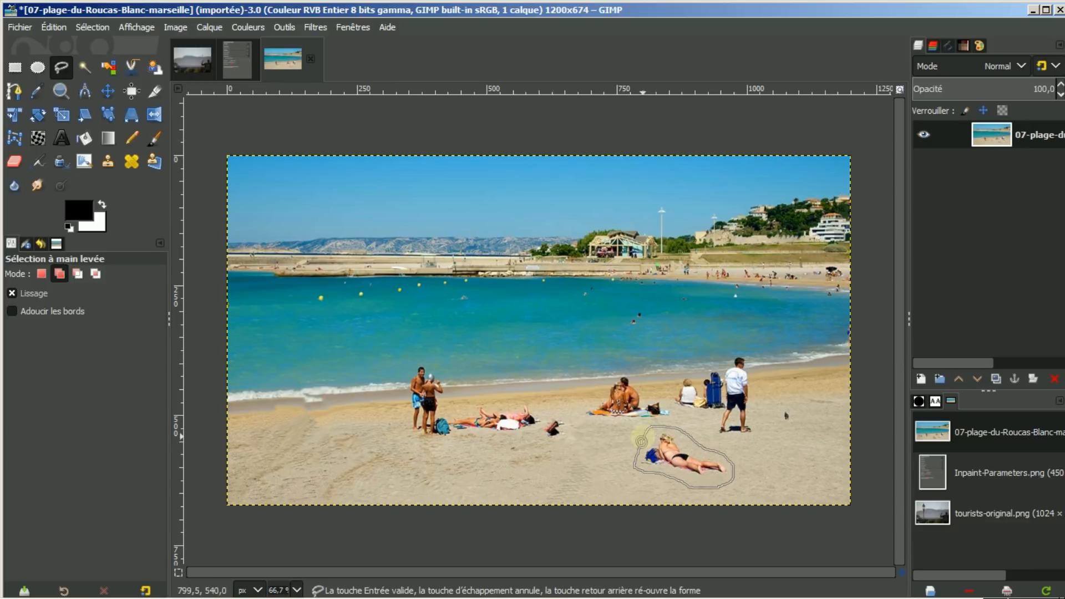
{"action": "left_click", "coordinate": [83, 138]}
{"action": "left_click", "coordinate": [666, 465]}
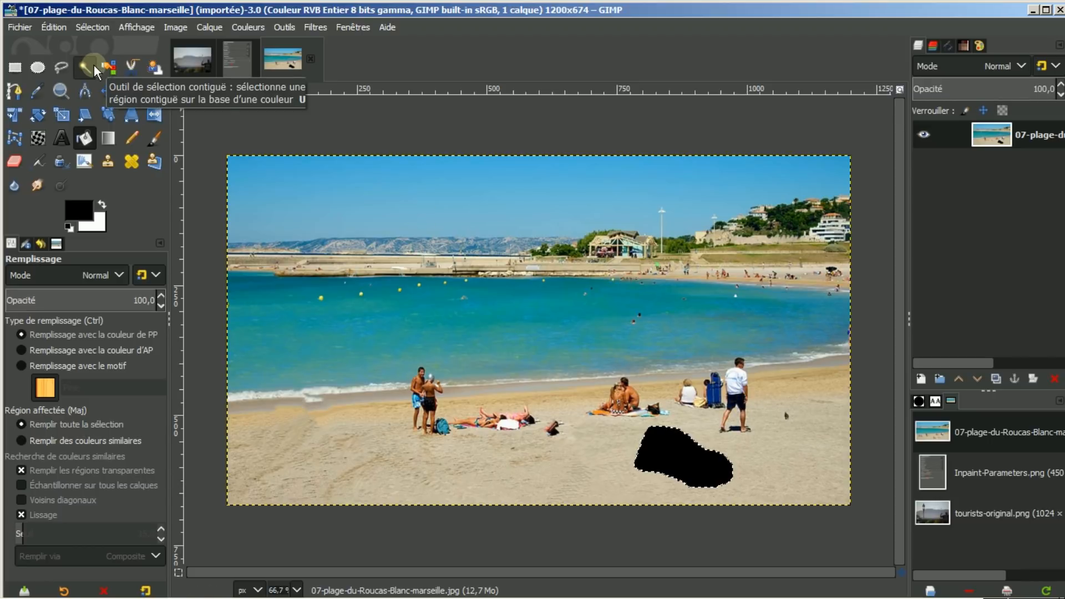
{"action": "left_click", "coordinate": [87, 28]}
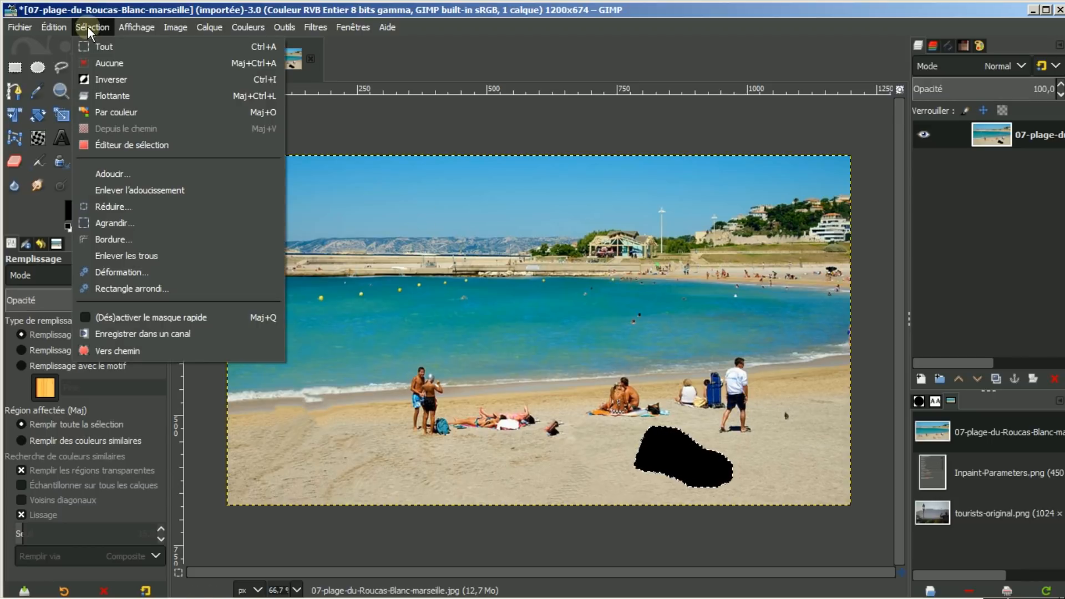
{"action": "left_click", "coordinate": [97, 63]}
{"action": "left_click", "coordinate": [313, 27]}
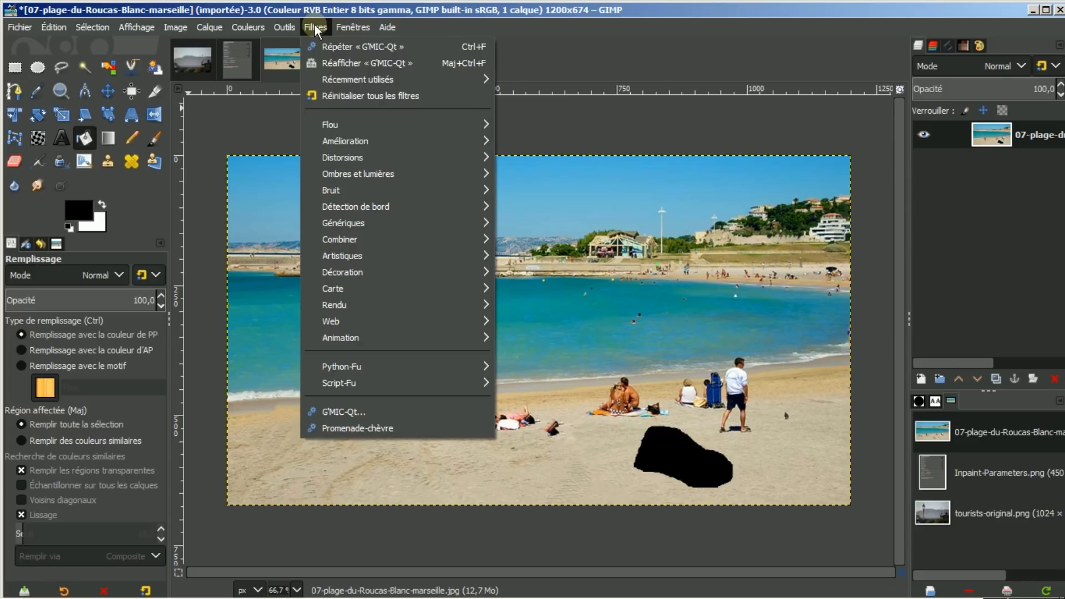
{"action": "left_click", "coordinate": [317, 43]}
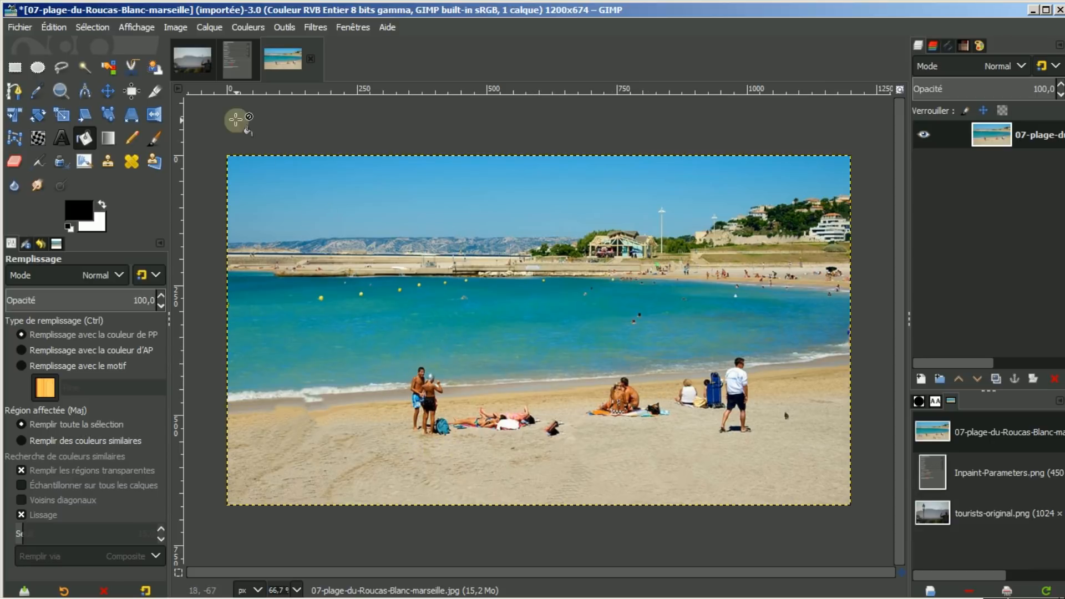
- Mask the flawed stretch of foam and wet sand at the left shoreline in black, clear the selection, and inpaint it again
{"action": "left_click", "coordinate": [61, 66]}
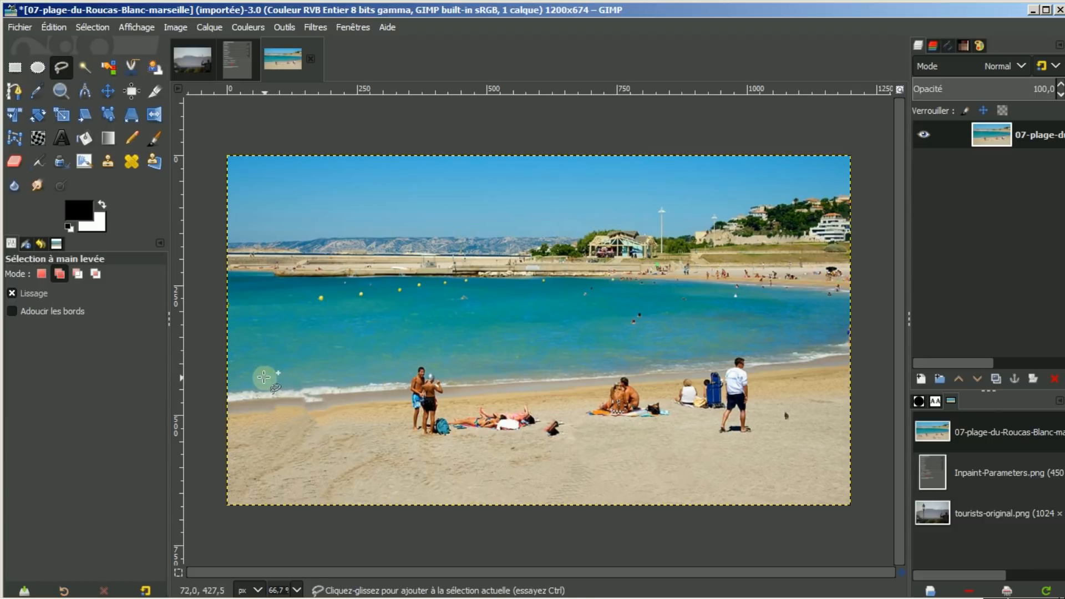
{"action": "mouse_move", "coordinate": [262, 379]}
{"action": "left_mouse_down"}
{"action": "mouse_move", "coordinate": [257, 413]}
{"action": "mouse_move", "coordinate": [321, 425]}
{"action": "mouse_move", "coordinate": [352, 418]}
{"action": "mouse_move", "coordinate": [365, 397]}
{"action": "mouse_move", "coordinate": [336, 371]}
{"action": "mouse_move", "coordinate": [265, 378]}
{"action": "left_mouse_up"}
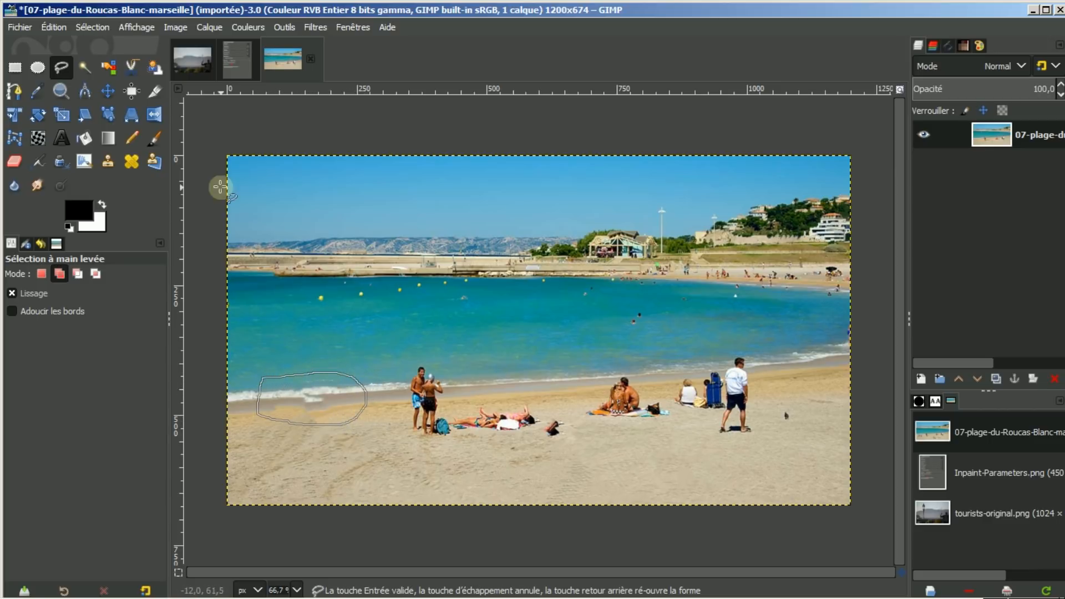
{"action": "key", "text": "Return"}
{"action": "left_click", "coordinate": [86, 138]}
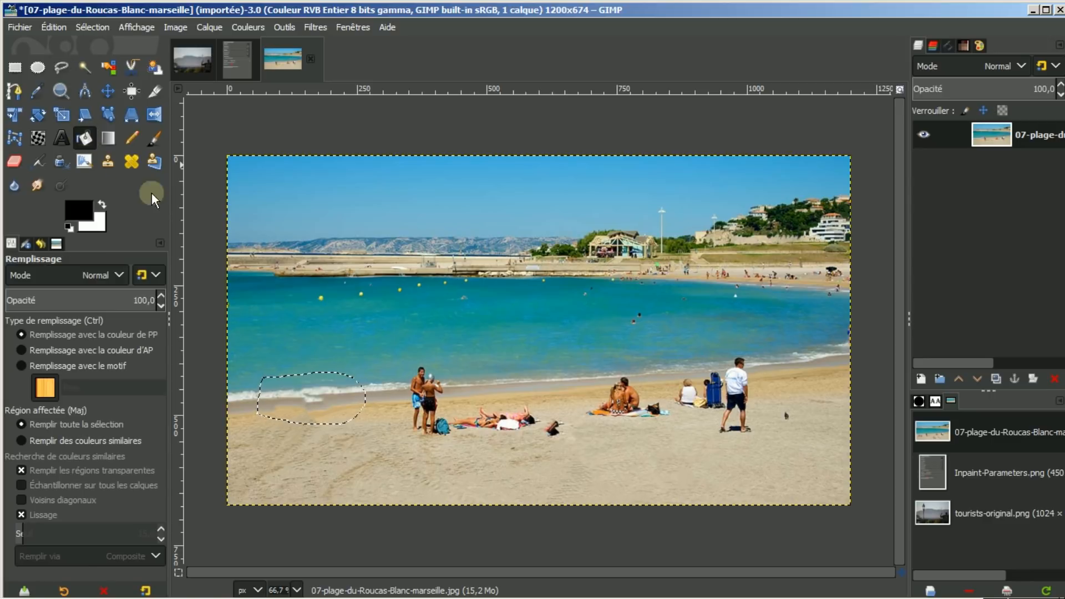
{"action": "left_click", "coordinate": [303, 404]}
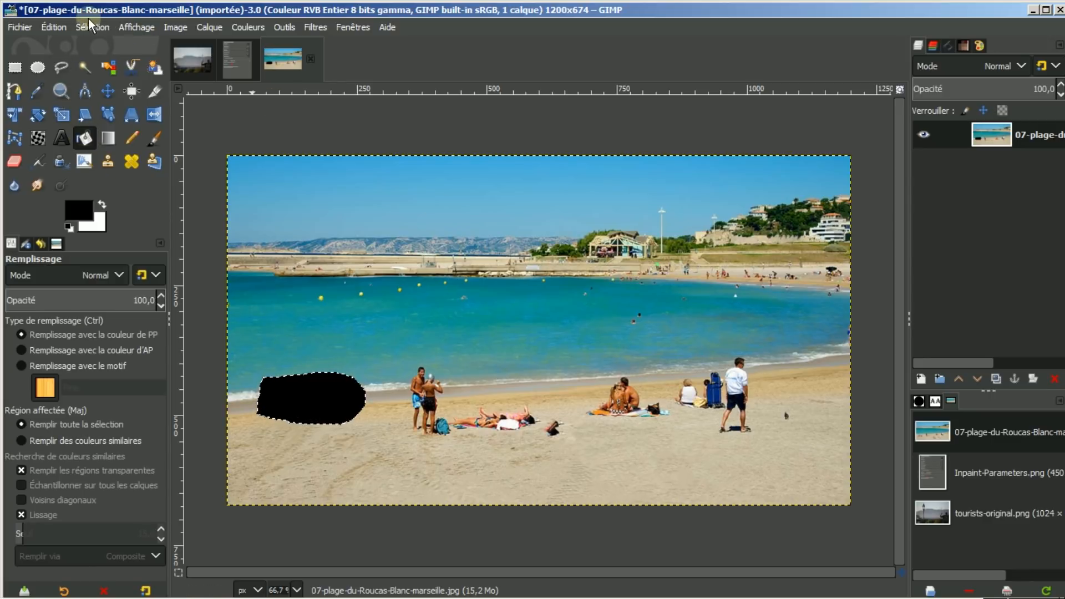
{"action": "left_click", "coordinate": [84, 26]}
{"action": "left_click", "coordinate": [110, 63]}
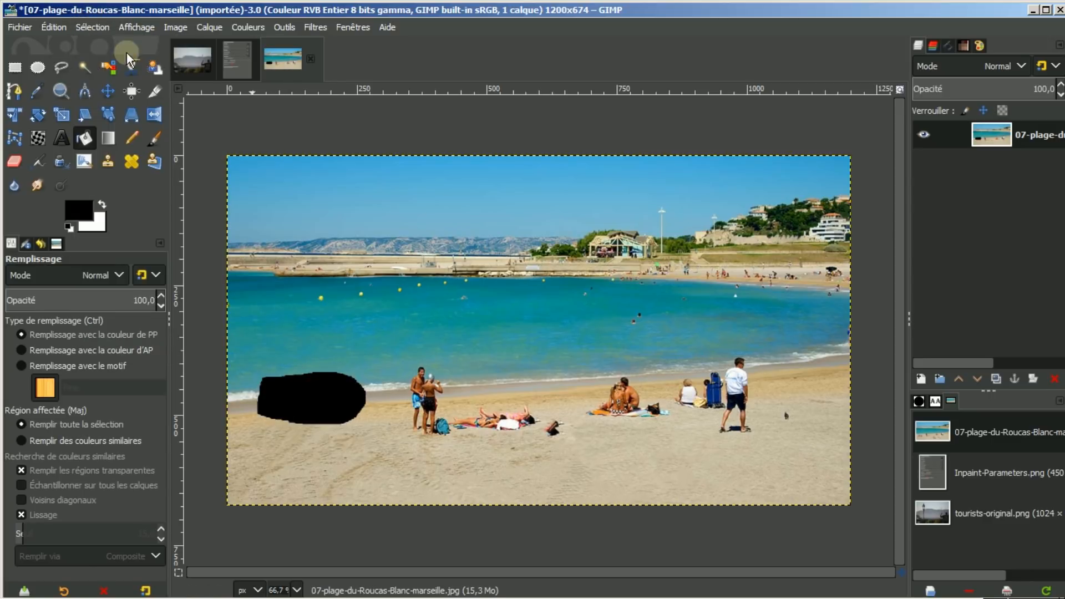
{"action": "left_click", "coordinate": [309, 29]}
{"action": "left_click", "coordinate": [328, 51]}
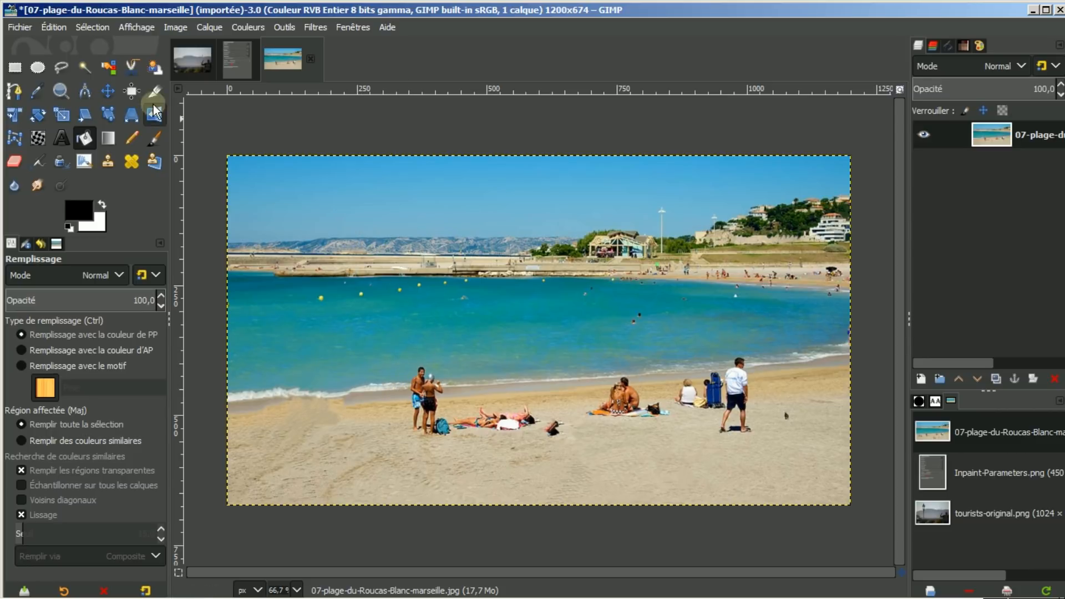
- Mask the standing couple, the adjacent lying sunbathers and the leftover dark patch in black as one freehand area, deselect, and repeat the inpainting
{"action": "left_click", "coordinate": [56, 66]}
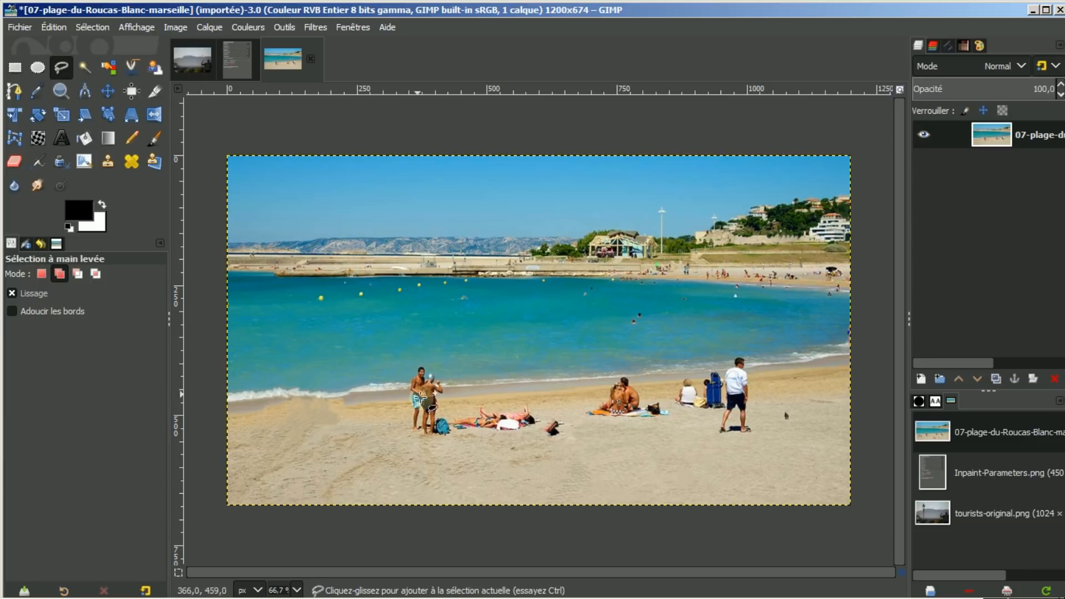
{"action": "mouse_move", "coordinate": [398, 403]}
{"action": "left_mouse_down"}
{"action": "mouse_move", "coordinate": [409, 442]}
{"action": "mouse_move", "coordinate": [438, 448]}
{"action": "mouse_move", "coordinate": [559, 441]}
{"action": "mouse_move", "coordinate": [576, 424]}
{"action": "mouse_move", "coordinate": [565, 405]}
{"action": "mouse_move", "coordinate": [537, 396]}
{"action": "mouse_move", "coordinate": [473, 399]}
{"action": "mouse_move", "coordinate": [460, 373]}
{"action": "mouse_move", "coordinate": [430, 360]}
{"action": "mouse_move", "coordinate": [409, 362]}
{"action": "mouse_move", "coordinate": [399, 407]}
{"action": "left_mouse_up"}
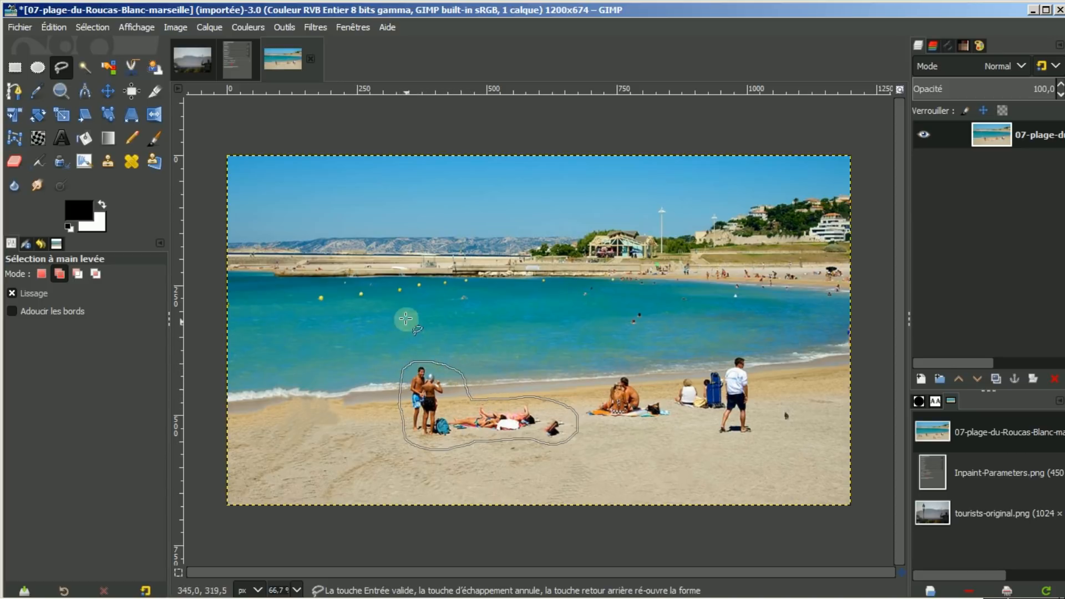
{"action": "left_click", "coordinate": [83, 140]}
{"action": "left_click", "coordinate": [441, 407]}
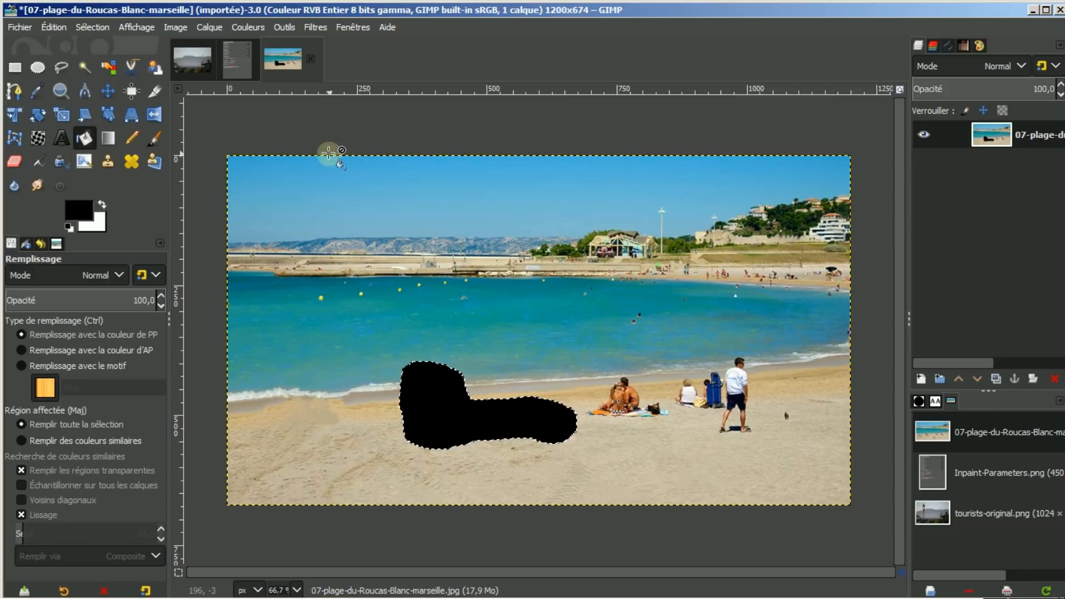
{"action": "left_click", "coordinate": [93, 27]}
{"action": "left_click", "coordinate": [101, 61]}
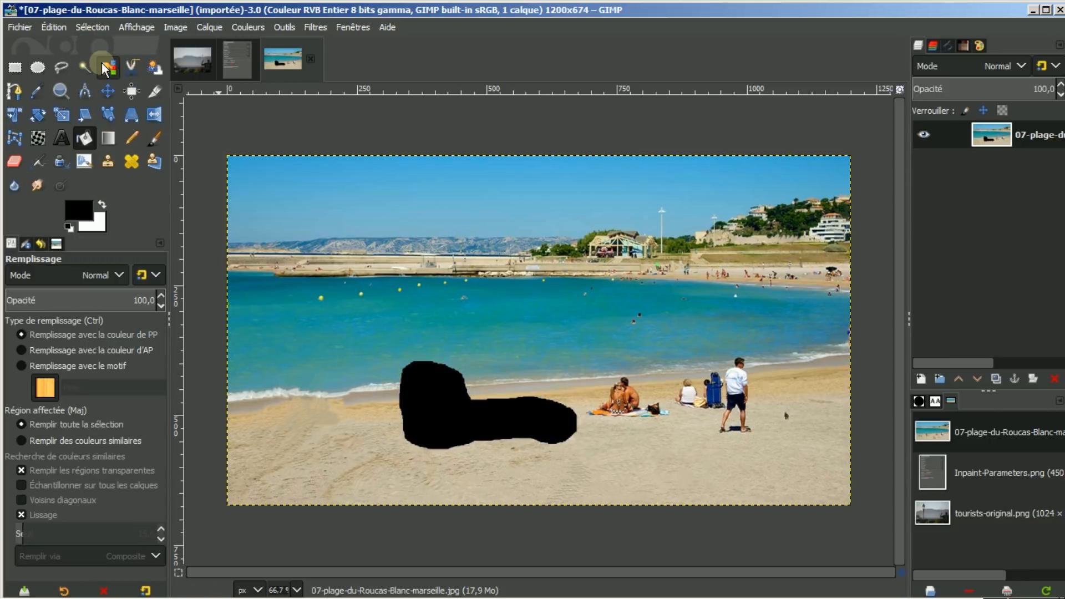
{"action": "left_click", "coordinate": [317, 26]}
{"action": "left_click", "coordinate": [326, 45]}
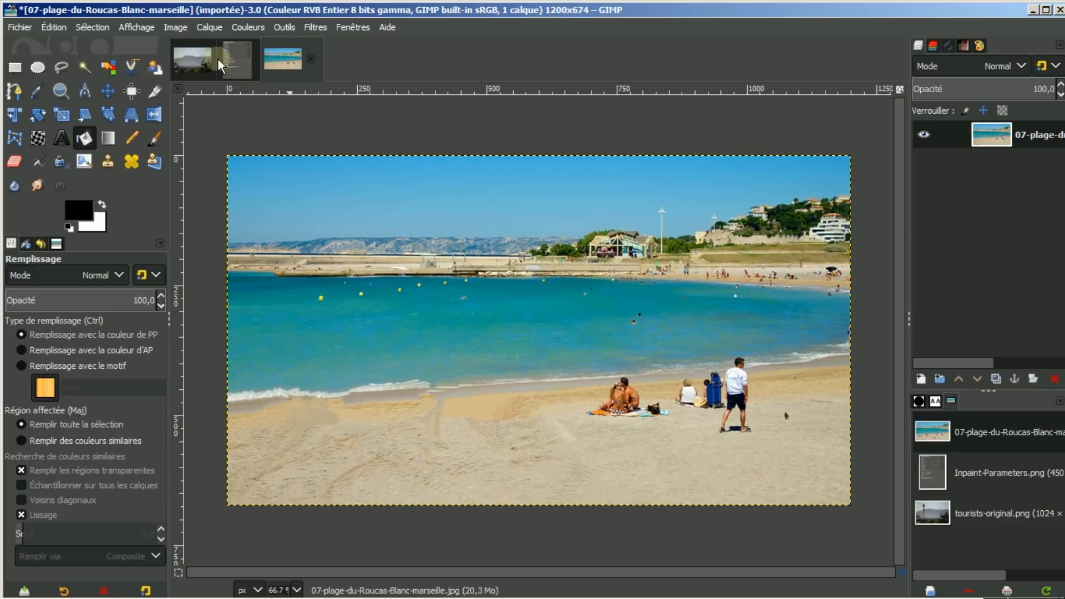
- Review the patch-based inpaint filter's current parameters and preview, and close the filter without applying it
{"action": "left_click", "coordinate": [316, 27]}
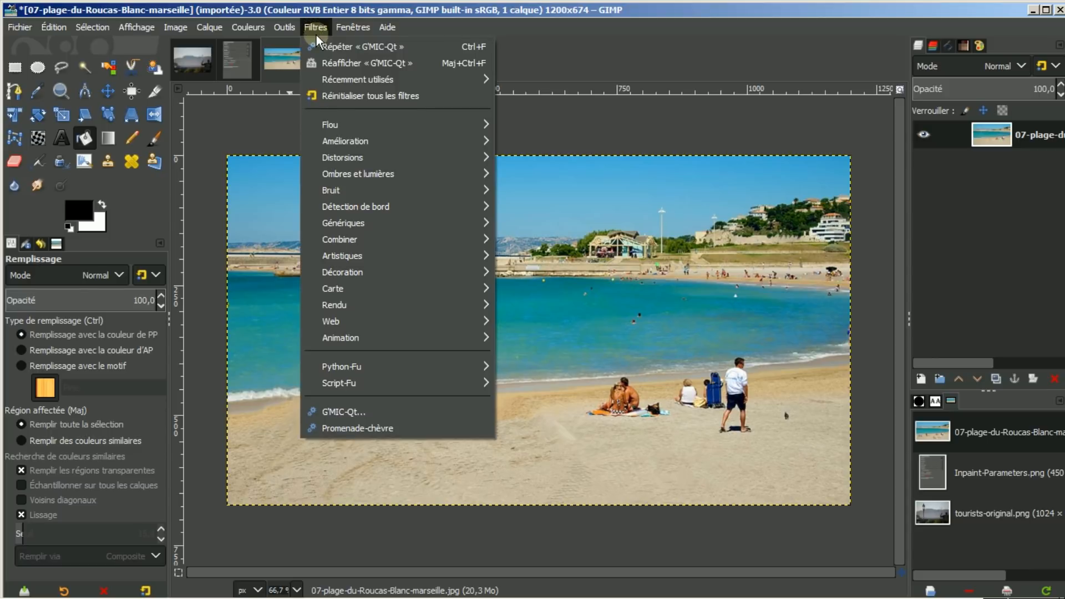
{"action": "left_click", "coordinate": [348, 64]}
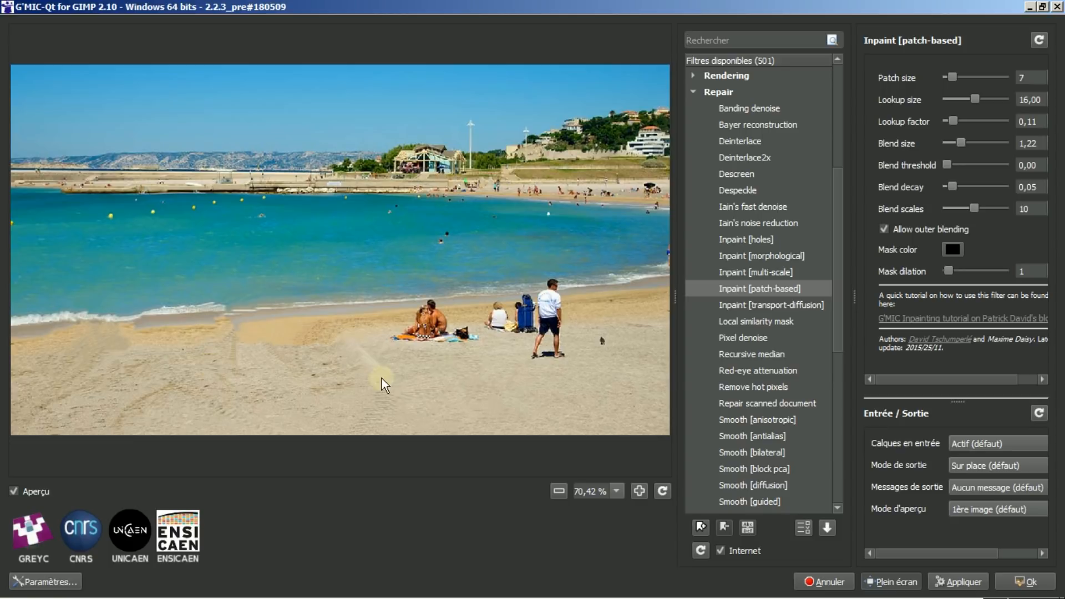
{"action": "left_click", "coordinate": [1057, 7]}
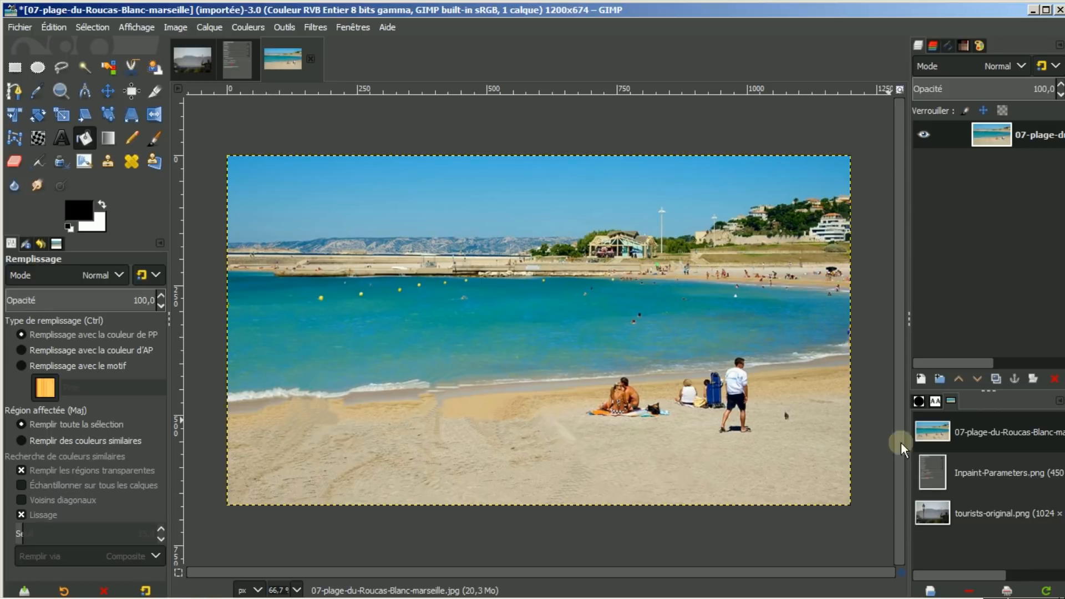
{"action": "left_click_drag", "start_coordinate": [922, 513], "coordinate": [471, 447]}
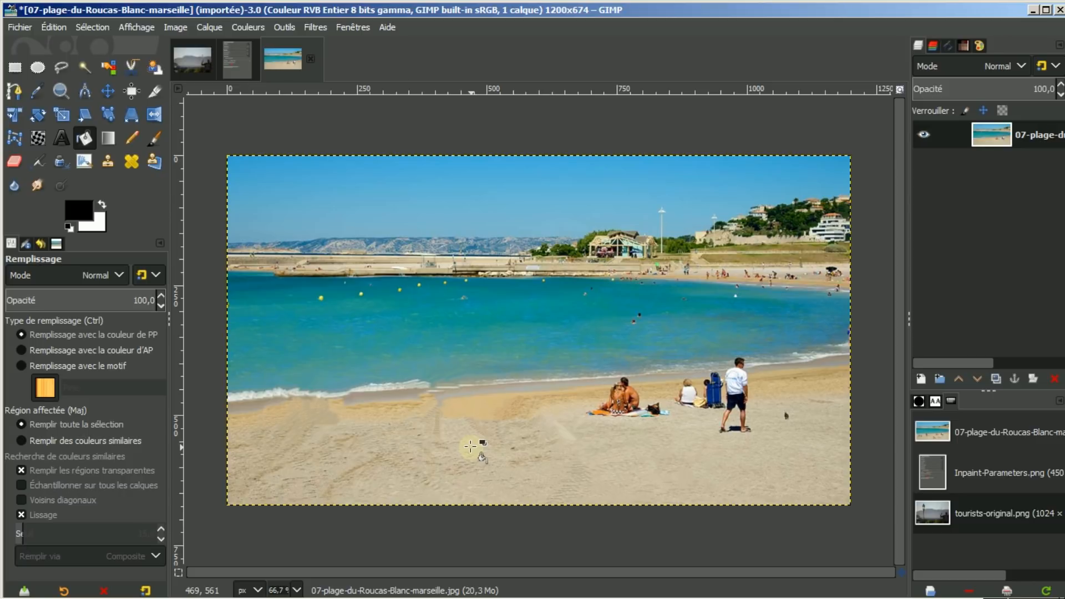
{"action": "left_click_drag", "start_coordinate": [471, 446], "coordinate": [791, 186]}
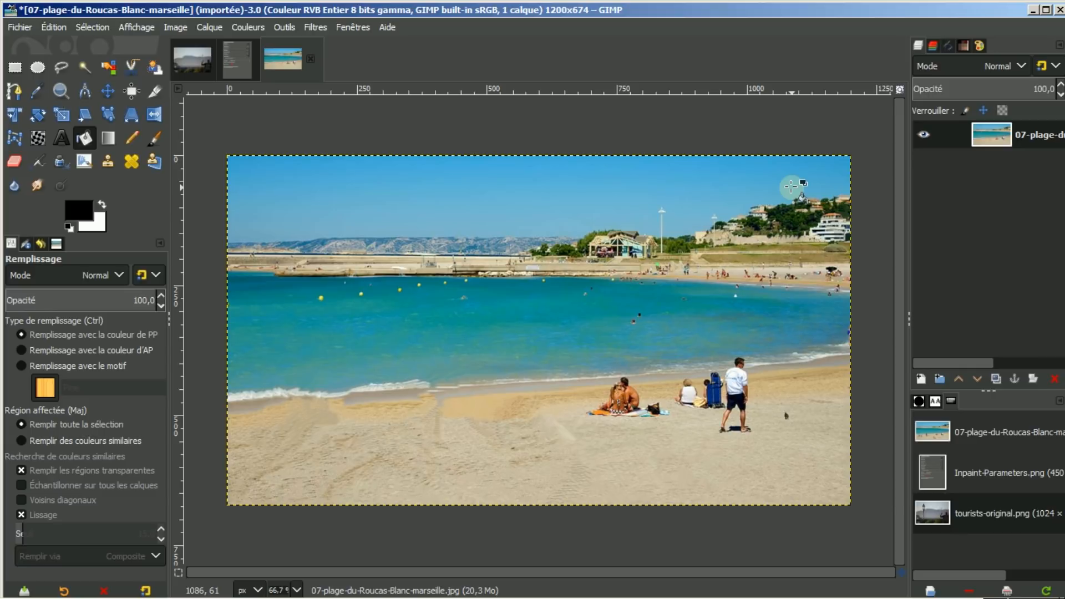